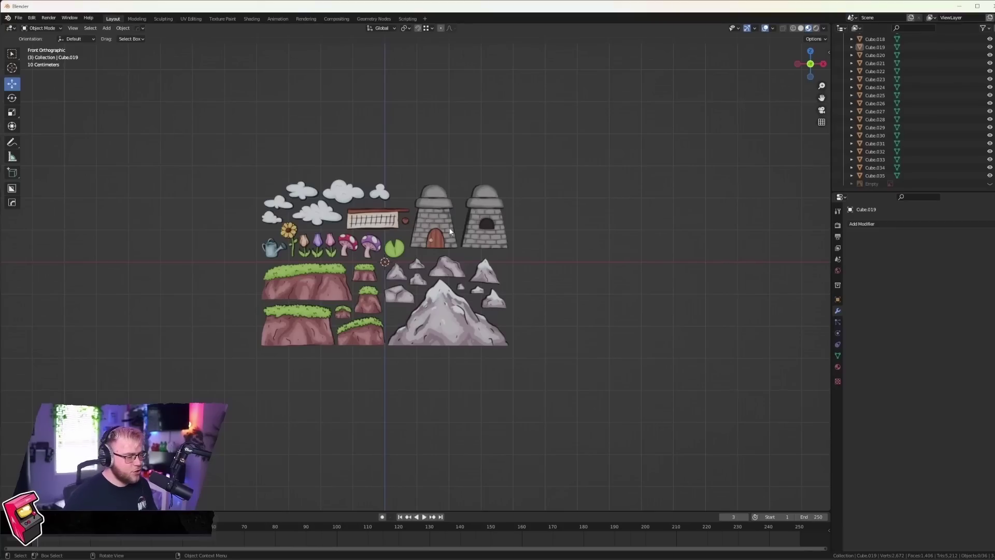
# Move all existing environment meshes along X well away from the origin, clearing the centre of the front view.
pyautogui.keyDown('shift'); pyautogui.moveTo(419, 252); pyautogui.dragTo(443, 240, button='middle'); pyautogui.keyUp('shift')
pyautogui.scroll(-3, 311, 195)
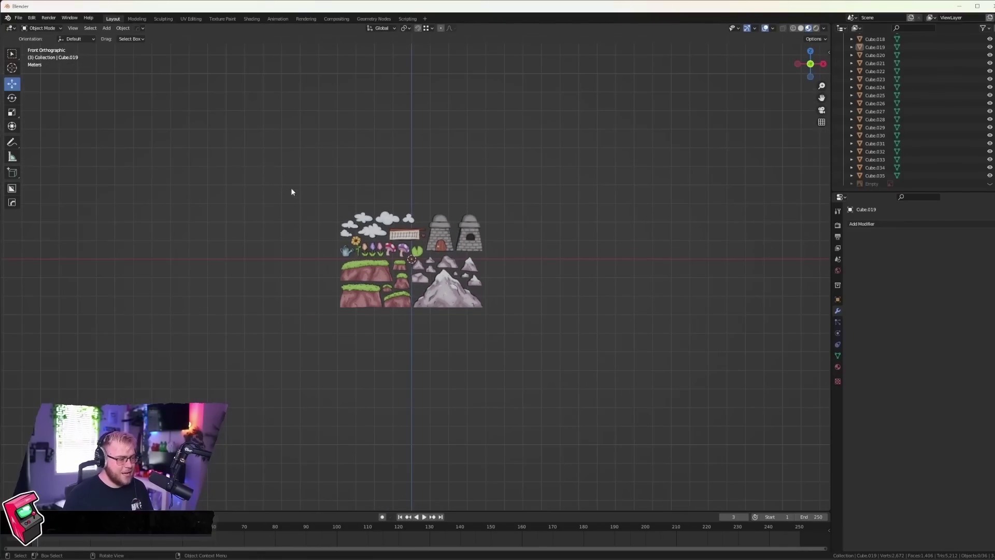
pyautogui.moveTo(267, 156); pyautogui.dragTo(571, 365)
pyautogui.moveTo(444, 259); pyautogui.dragTo(173, 251)
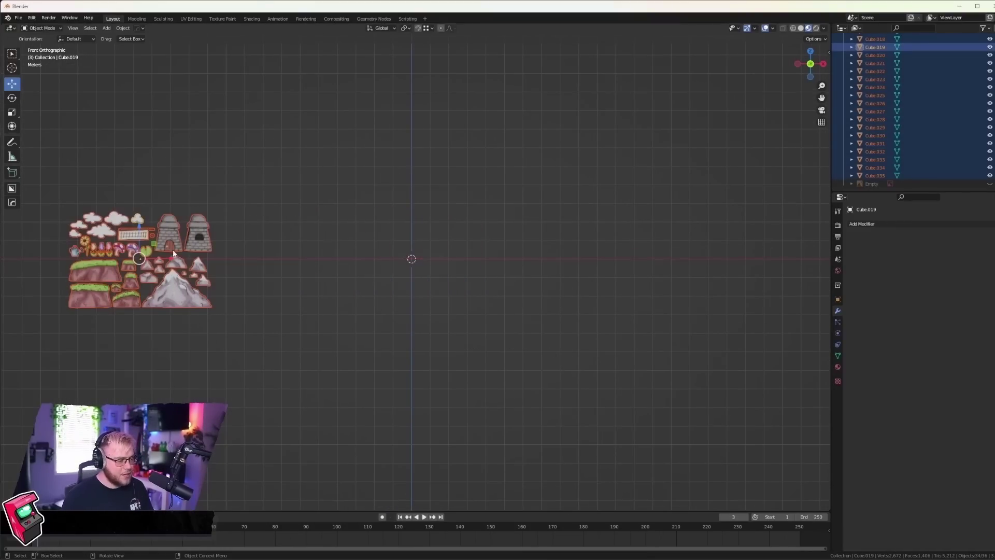
pyautogui.click(694, 303)
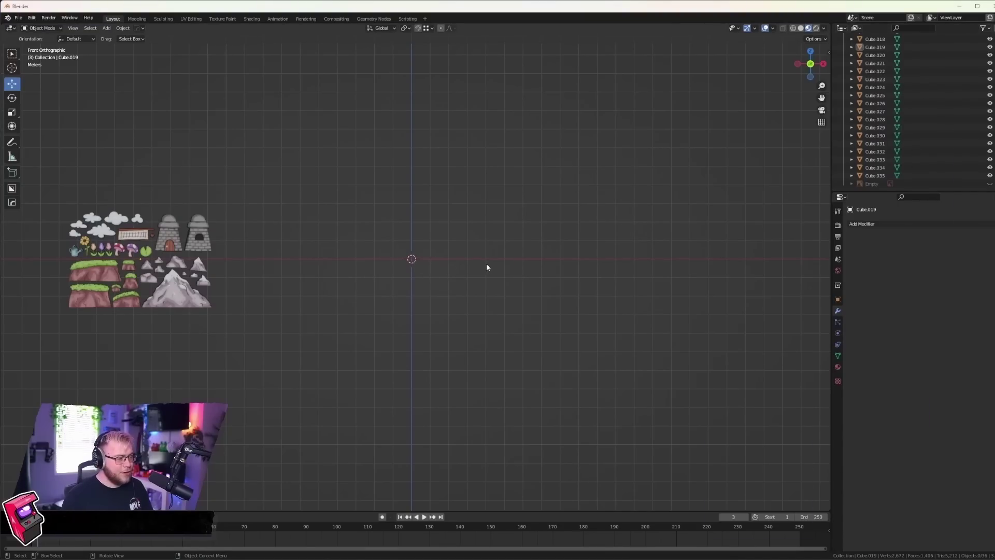
# Add the trees and bushes sheet as a reference image and centre it approximately on the world origin.
pyautogui.moveTo(572, 225); pyautogui.dragTo(432, 244)
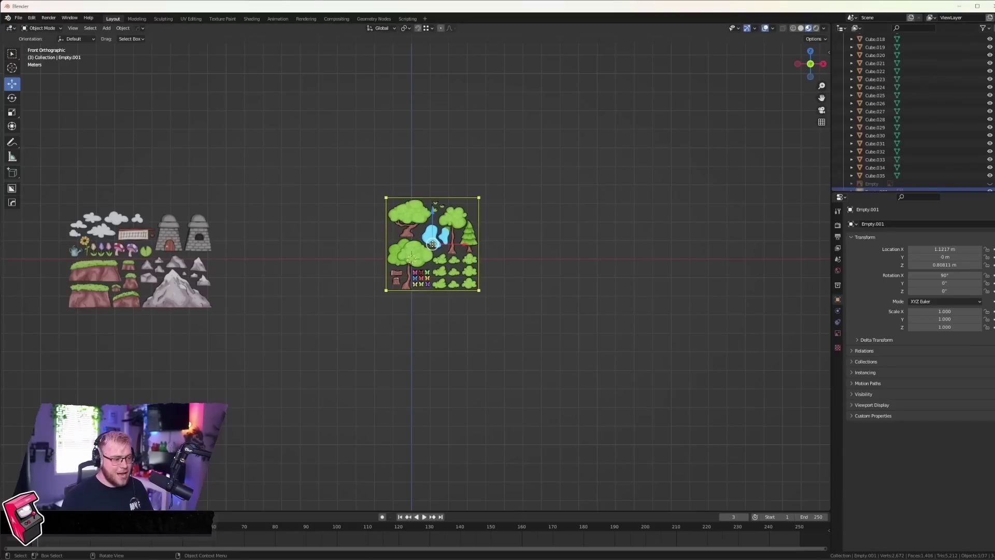
pyautogui.press('g')
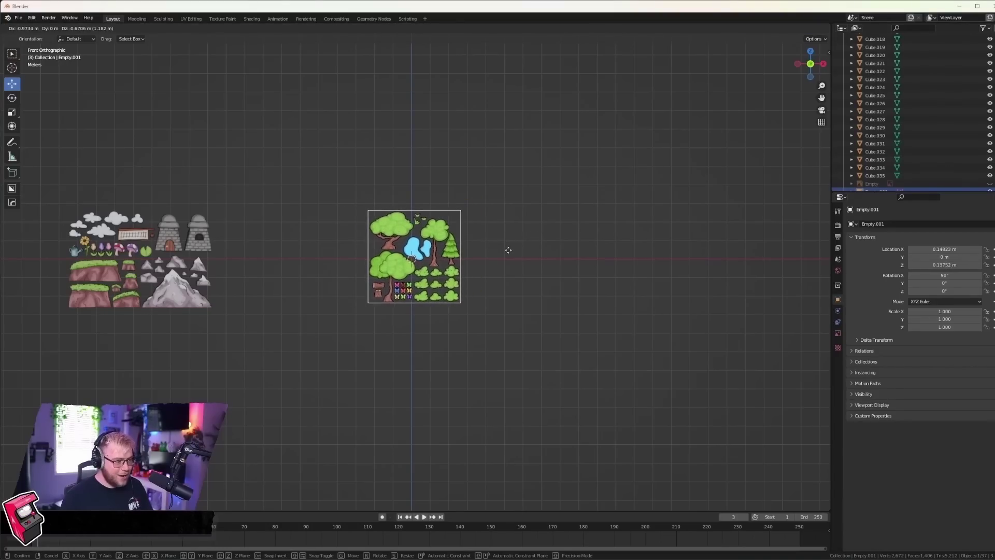
pyautogui.click(506, 251)
pyautogui.scroll(8, 421, 258)
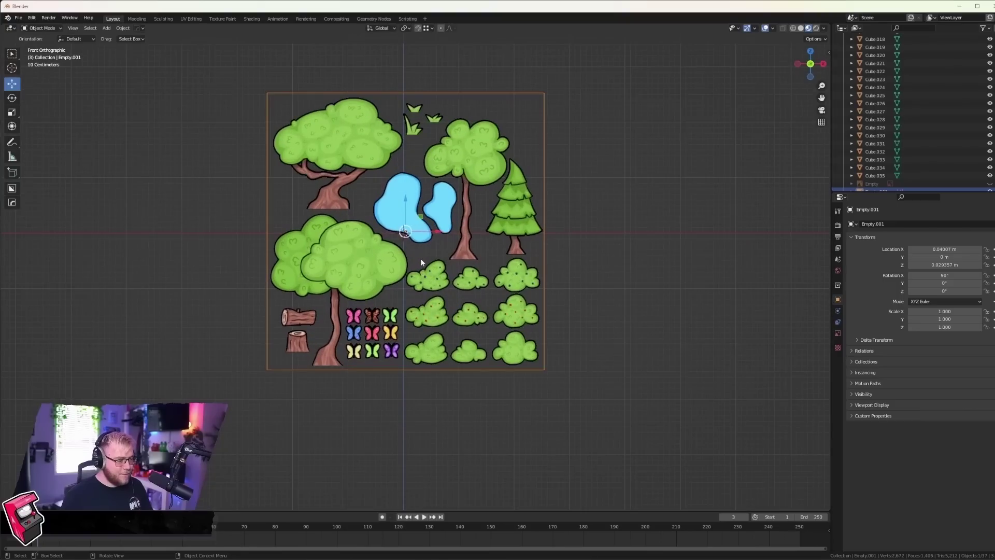
pyautogui.scroll(-8, 464, 229)
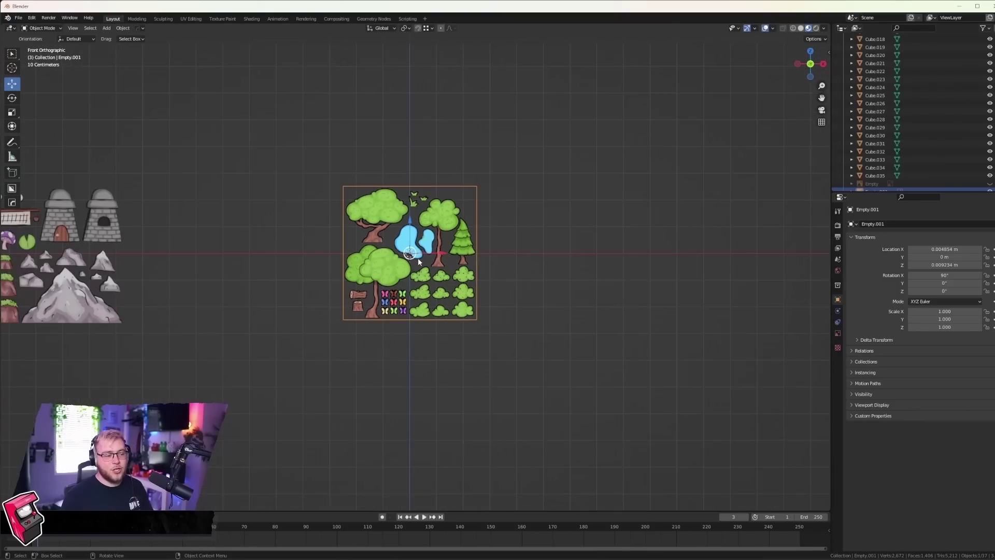
pyautogui.click(439, 264)
pyautogui.click(554, 272)
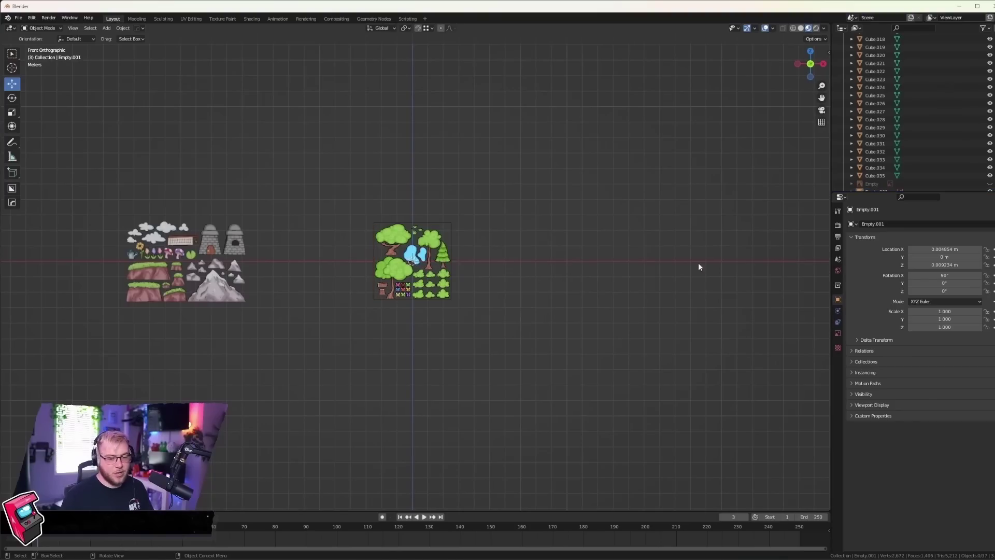
# Add the tools sheet as a reference image beside the tree sheet, at about X 8.18 m and Z 0.02 m.
pyautogui.moveTo(553, 237); pyautogui.dragTo(552, 235)
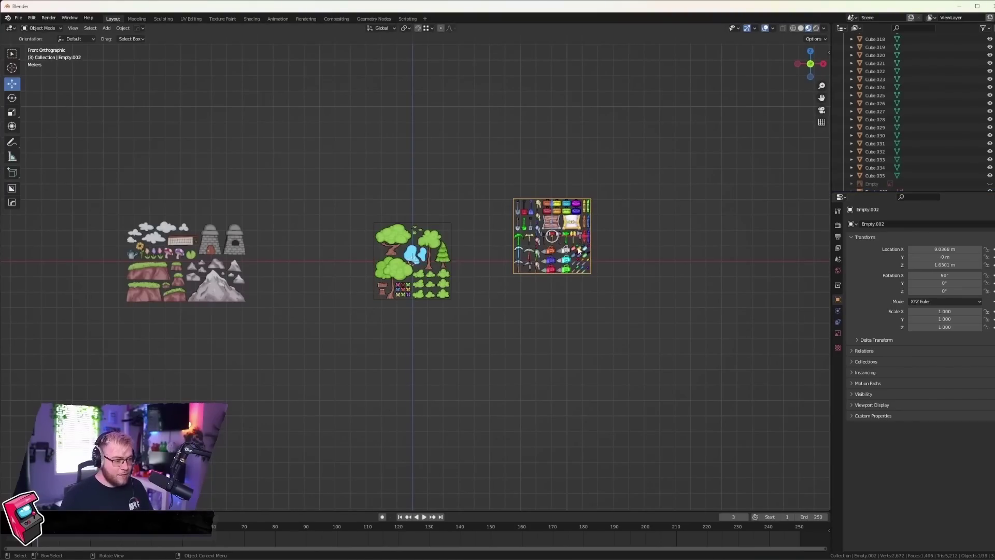
pyautogui.press('g')
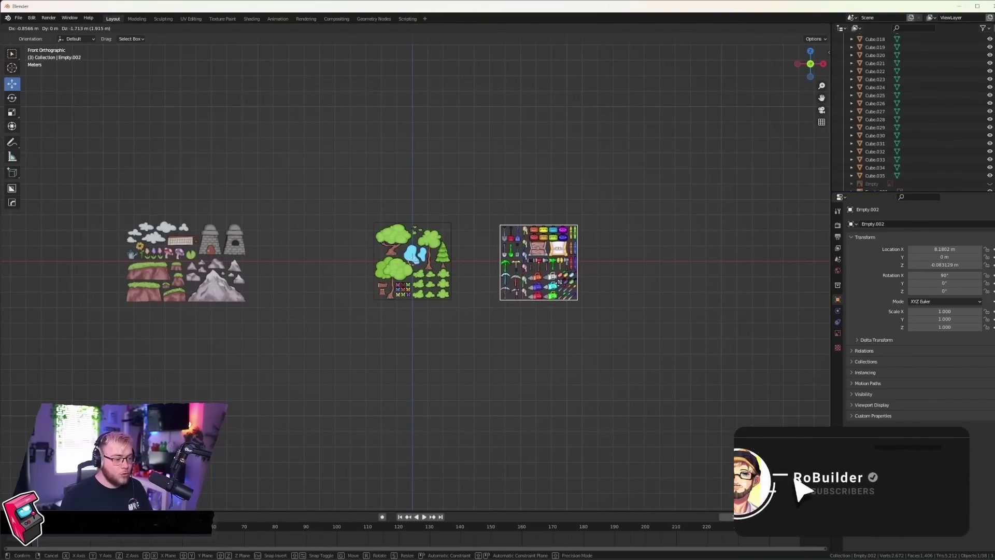
pyautogui.click(603, 261)
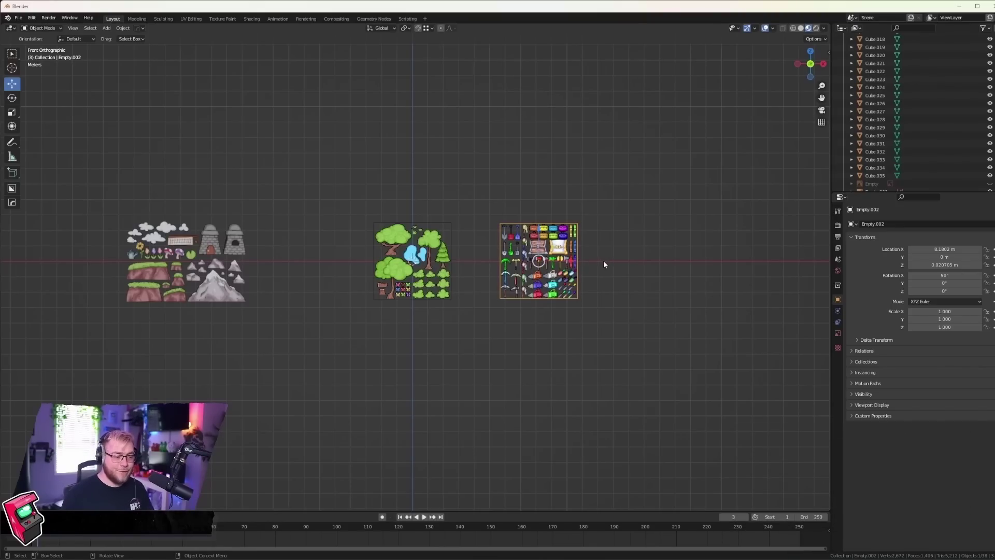
pyautogui.click(604, 262)
pyautogui.scroll(5, 498, 254)
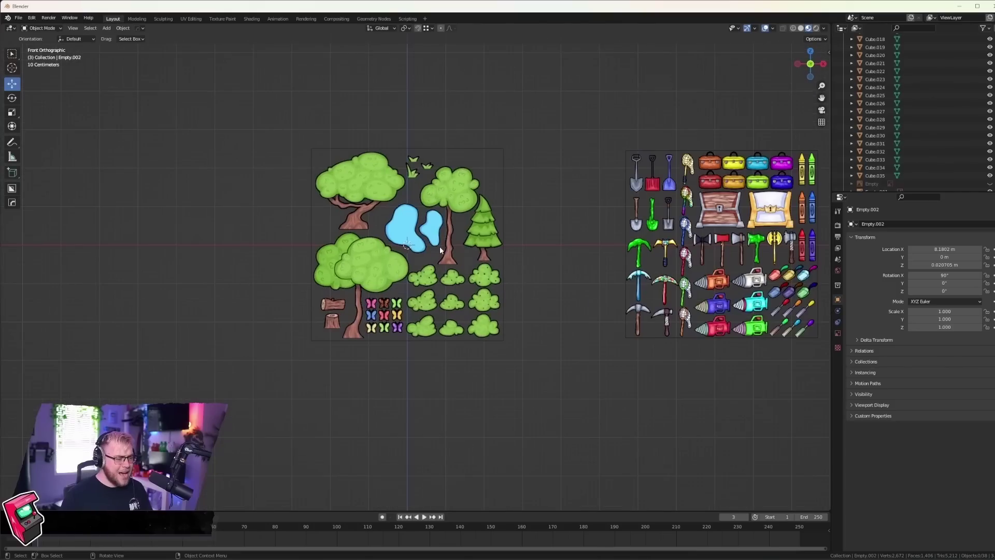
pyautogui.keyDown('shift'); pyautogui.moveTo(344, 261); pyautogui.dragTo(566, 238, button='middle'); pyautogui.keyUp('shift')
pyautogui.scroll(-3, 566, 238)
pyautogui.moveTo(566, 238); pyautogui.dragTo(635, 236)
pyautogui.hotkey('ctrl', 'z')
pyautogui.hotkey('ctrl', 'z')
pyautogui.hotkey('ctrl', 'z')
pyautogui.click(659, 294)
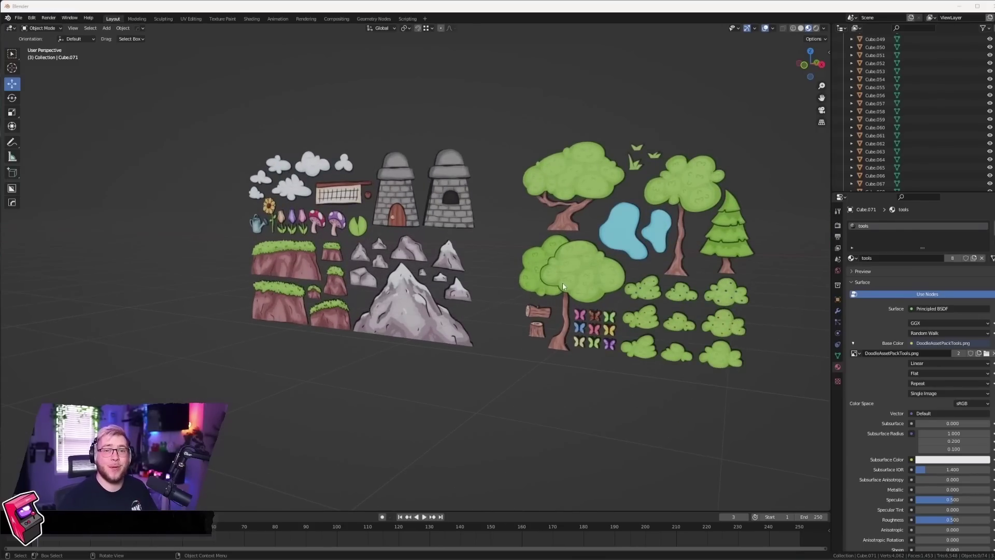
# Examine the environment, tree and tool mesh sets side by side from several angles.
pyautogui.moveTo(636, 245)
pyautogui.mouseDown(button='middle')
pyautogui.moveTo(651, 241)
pyautogui.moveTo(363, 239)
pyautogui.moveTo(451, 238)
pyautogui.moveTo(334, 253)
pyautogui.moveTo(625, 240)
pyautogui.mouseUp(button='middle')
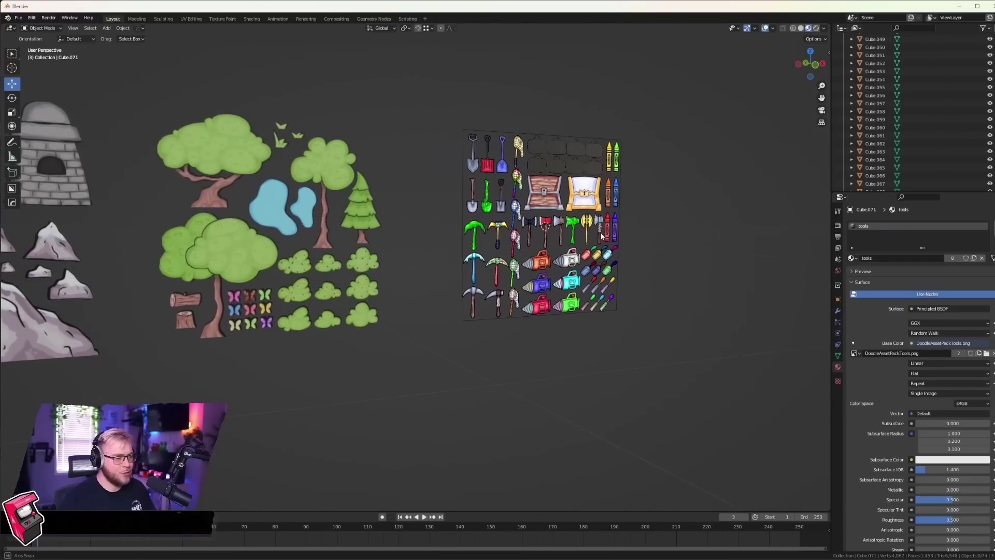
pyautogui.keyDown('shift'); pyautogui.moveTo(317, 277); pyautogui.dragTo(468, 269, button='middle'); pyautogui.keyUp('shift')
pyautogui.scroll(-3, 439, 275)
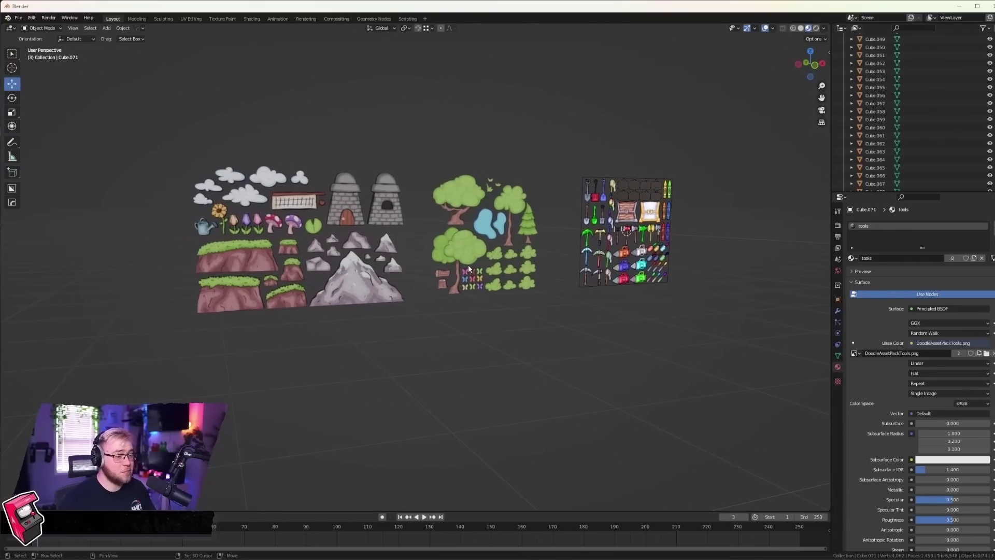
pyautogui.scroll(-3, 490, 269)
pyautogui.moveTo(527, 261)
pyautogui.mouseDown(button='middle')
pyautogui.moveTo(501, 259)
pyautogui.moveTo(512, 261)
pyautogui.mouseUp(button='middle')
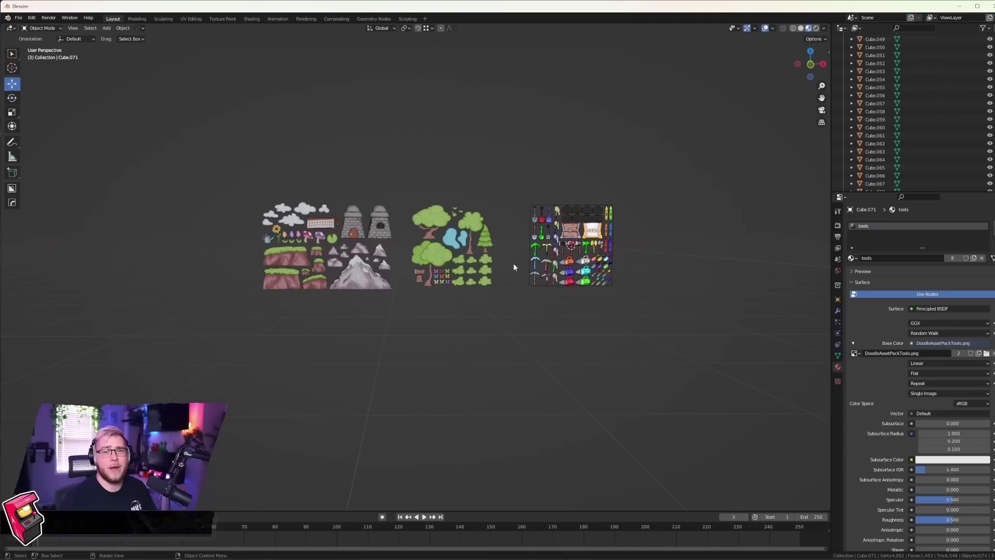
pyautogui.scroll(2, 444, 238)
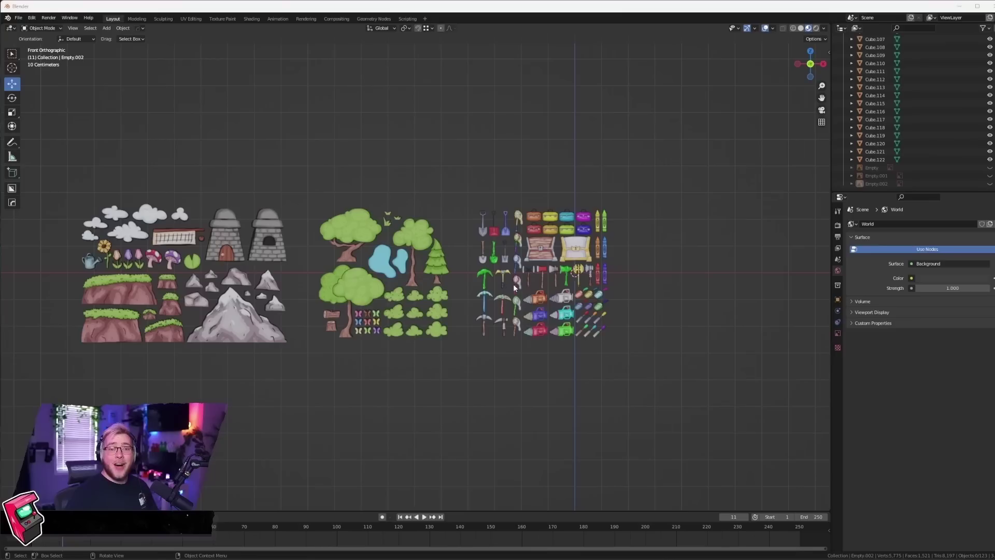
pyautogui.moveTo(285, 226); pyautogui.dragTo(394, 207, button='middle')
pyautogui.scroll(2, 377, 209)
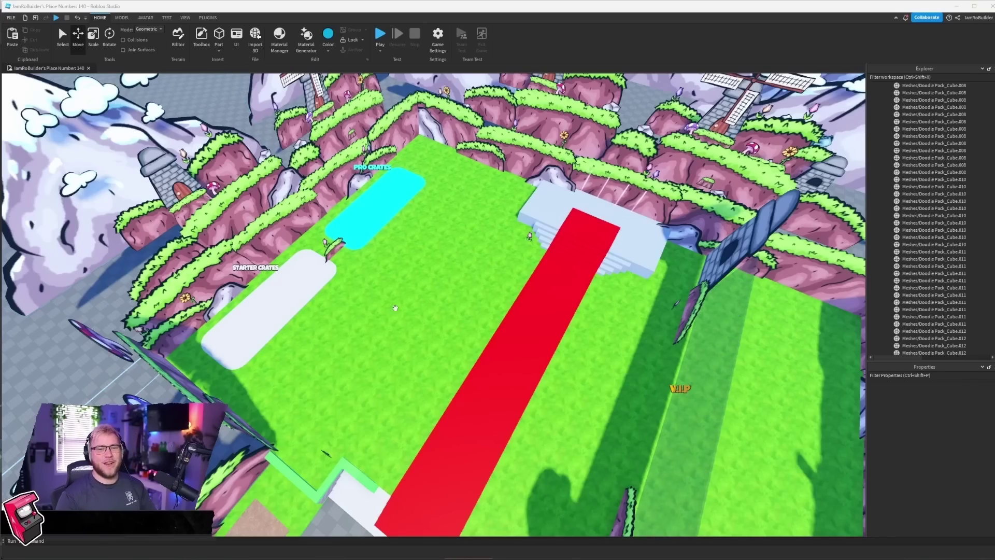
# In Roblox Studio, examine the game map and the imported tree and tool meshes beside it.
pyautogui.scroll(-5, 421, 311)
pyautogui.scroll(6, 421, 312)
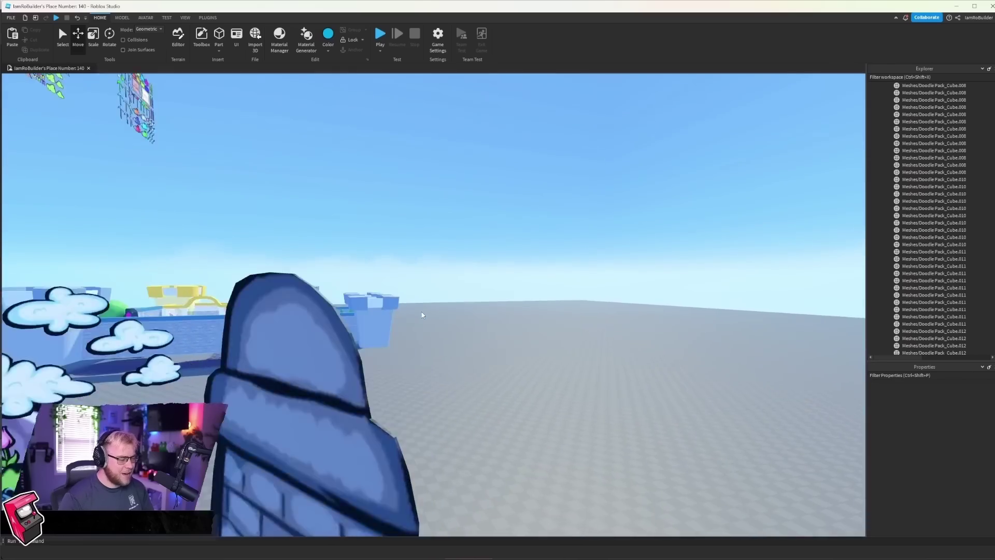
pyautogui.press('w')
pyautogui.moveTo(421, 314); pyautogui.dragTo(423, 316, button='right')
pyautogui.scroll(-3, 422, 315)
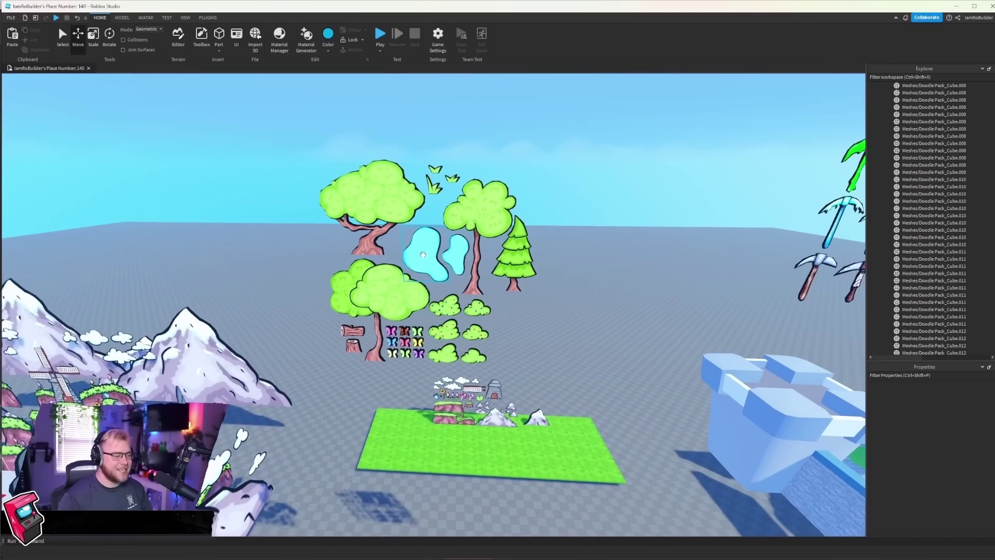
pyautogui.click(423, 256)
pyautogui.scroll(3, 423, 254)
pyautogui.scroll(-6, 422, 254)
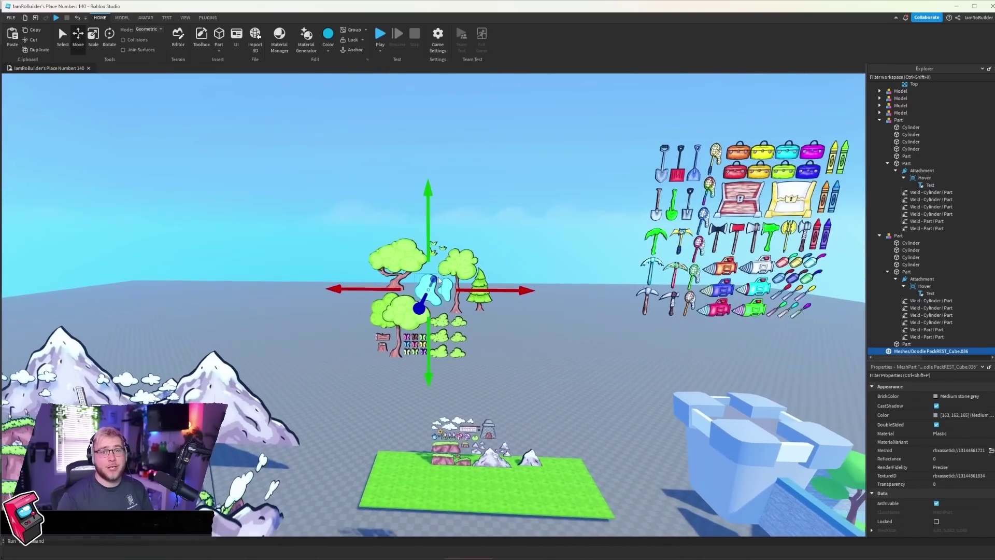
# Recolour the cyan Pro Crates pad on the grass to a light orange.
pyautogui.moveTo(456, 268); pyautogui.dragTo(456, 268, button='right')
pyautogui.press('w')
pyautogui.press('w')
pyautogui.click(486, 325)
pyautogui.press('w')
pyautogui.moveTo(486, 325); pyautogui.dragTo(486, 325, button='right')
pyautogui.scroll(-2, 486, 324)
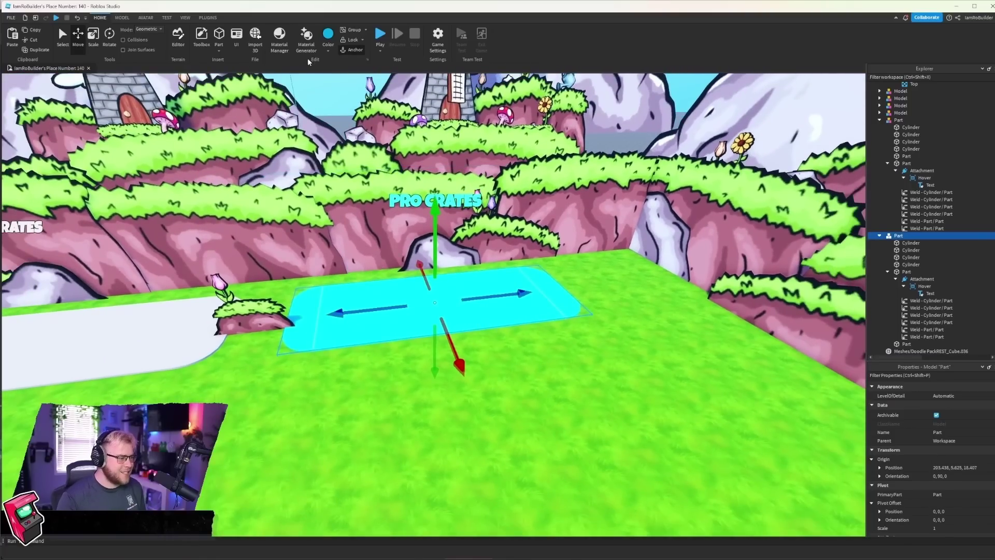
pyautogui.click(329, 51)
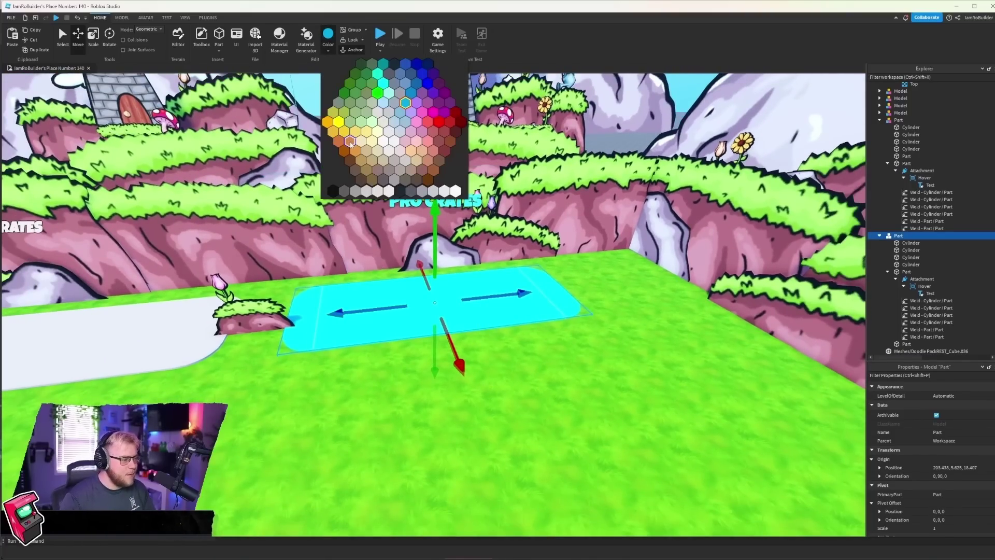
pyautogui.click(351, 142)
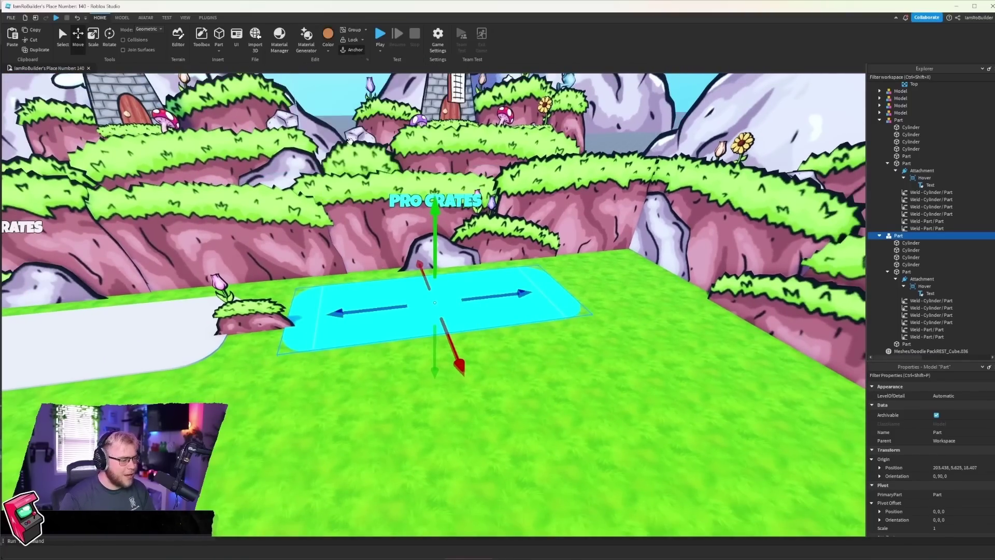
# Set the text colour of the PRO CRATES floating label to orange.
pyautogui.click(931, 293)
pyautogui.scroll(-5, 933, 447)
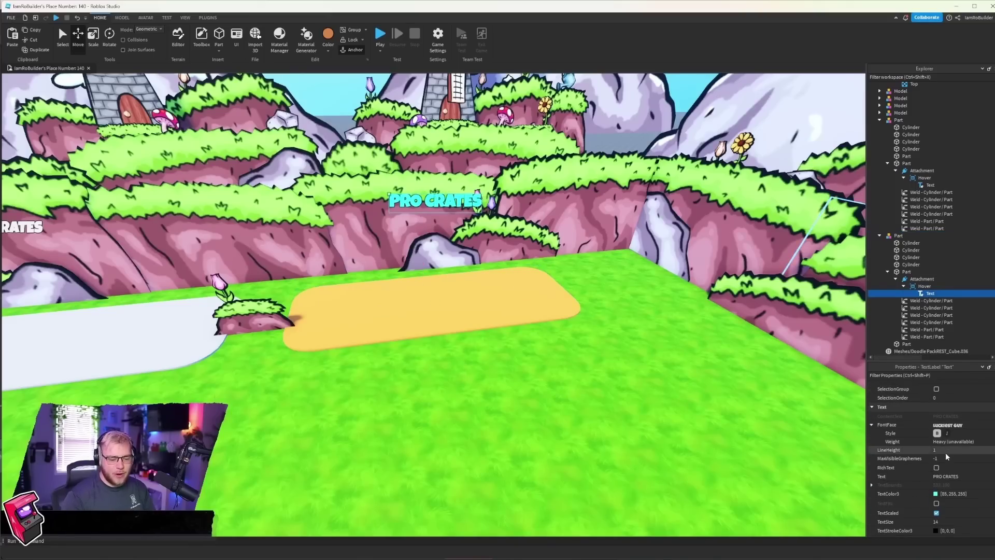
pyautogui.click(937, 415)
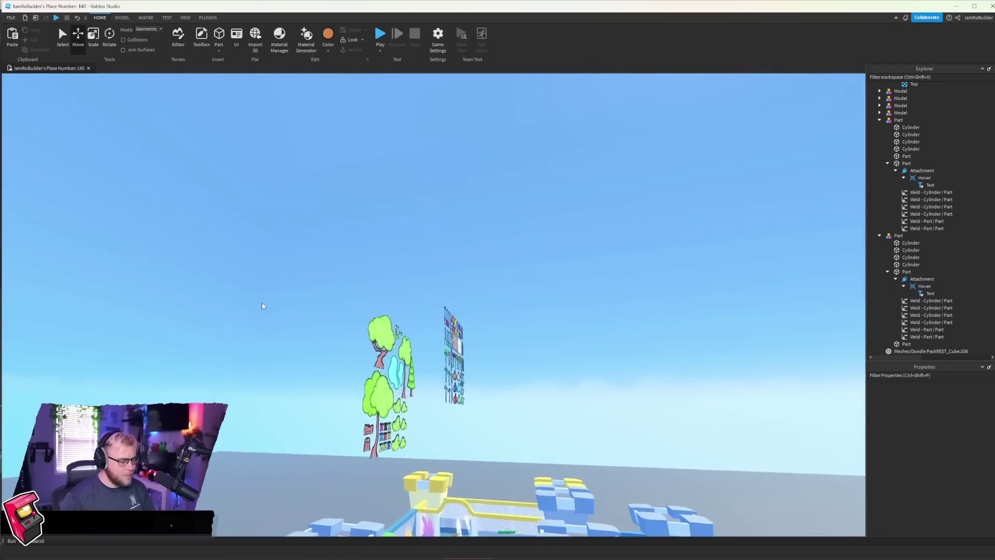
# Move the eight coloured cases from the tool mesh set onto the white Starter Crates pad, rotated to face the front of the pad.
pyautogui.press('w')
pyautogui.moveTo(262, 305); pyautogui.dragTo(261, 302, button='right')
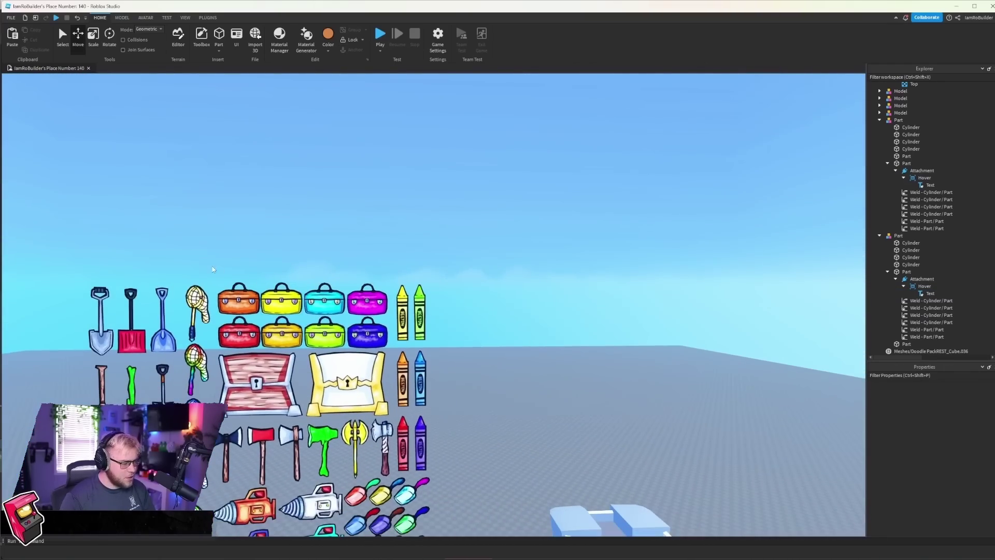
pyautogui.moveTo(214, 269); pyautogui.dragTo(389, 341)
pyautogui.moveTo(260, 323); pyautogui.dragTo(208, 379)
pyautogui.press('a')
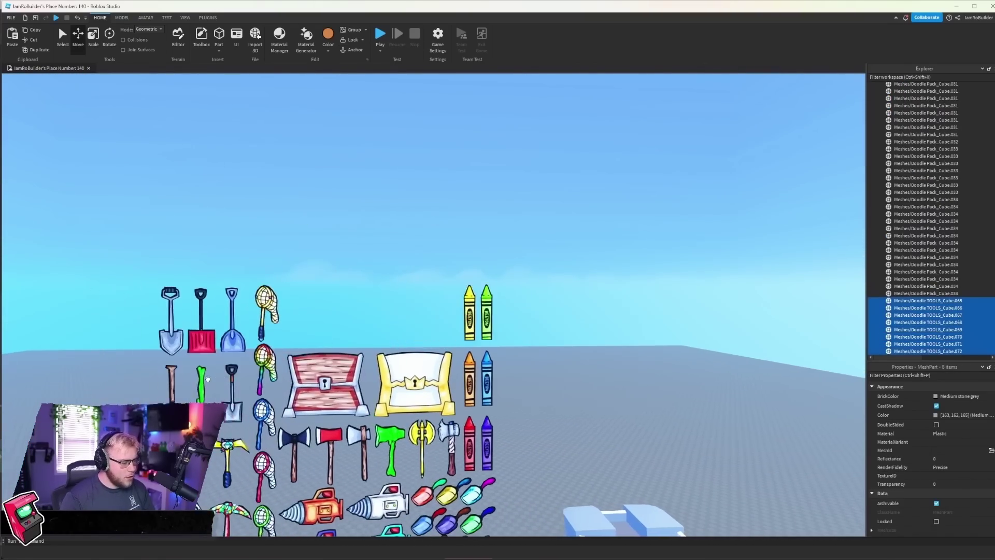
pyautogui.press('w')
pyautogui.moveTo(358, 366); pyautogui.dragTo(358, 366, button='right')
pyautogui.press('w')
pyautogui.moveTo(358, 366); pyautogui.dragTo(351, 373)
pyautogui.hotkey('ctrl', 'r')
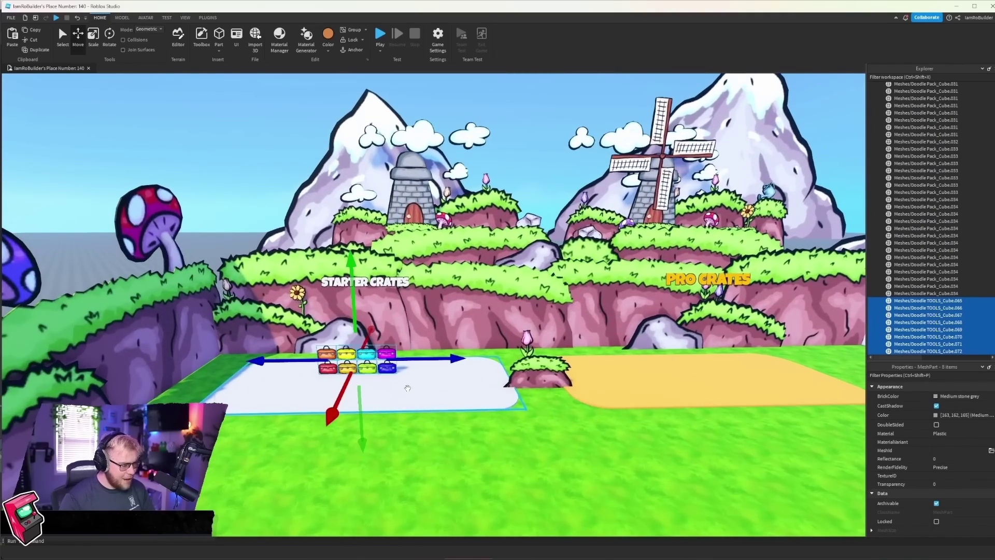
# Scale the eight cases up to nearly the width of the Starter Crates pad and shift them slightly along it.
pyautogui.hotkey('ctrl', '3')
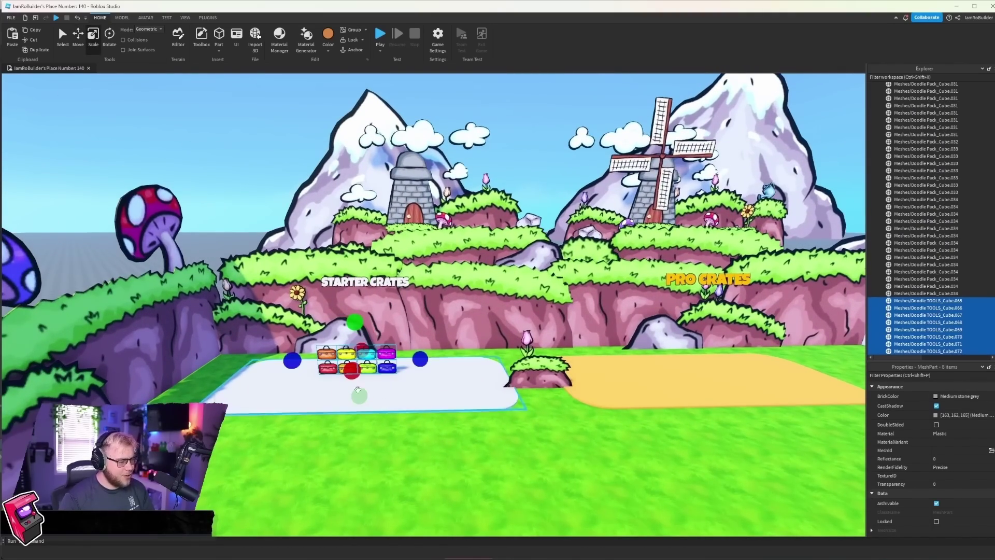
pyautogui.moveTo(362, 318); pyautogui.dragTo(366, 282)
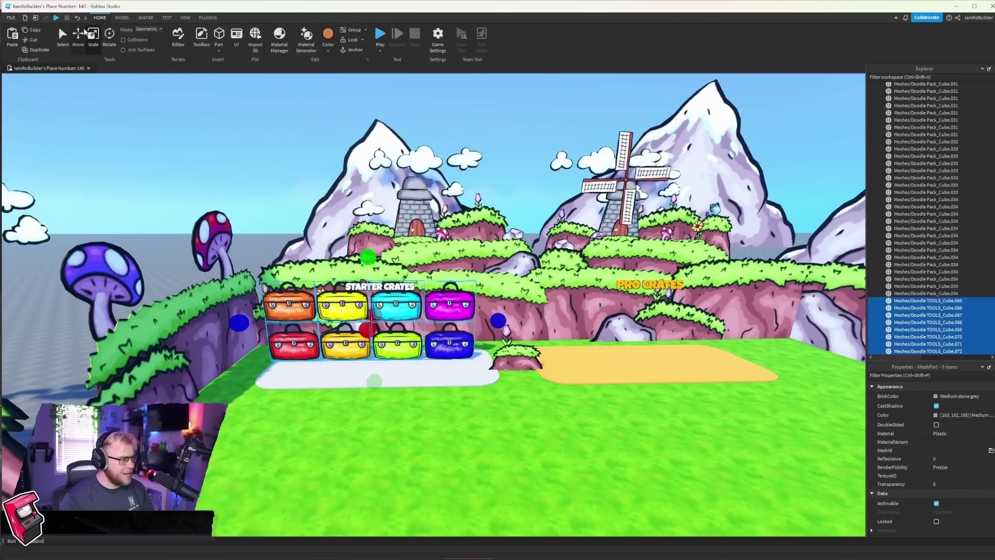
pyautogui.click(82, 34)
pyautogui.moveTo(465, 326); pyautogui.dragTo(474, 326)
# Raise the eight cases so that the lower row floats above the Starter Crates pad.
pyautogui.press('w')
pyautogui.moveTo(495, 357); pyautogui.dragTo(526, 339, button='right')
pyautogui.press('s')
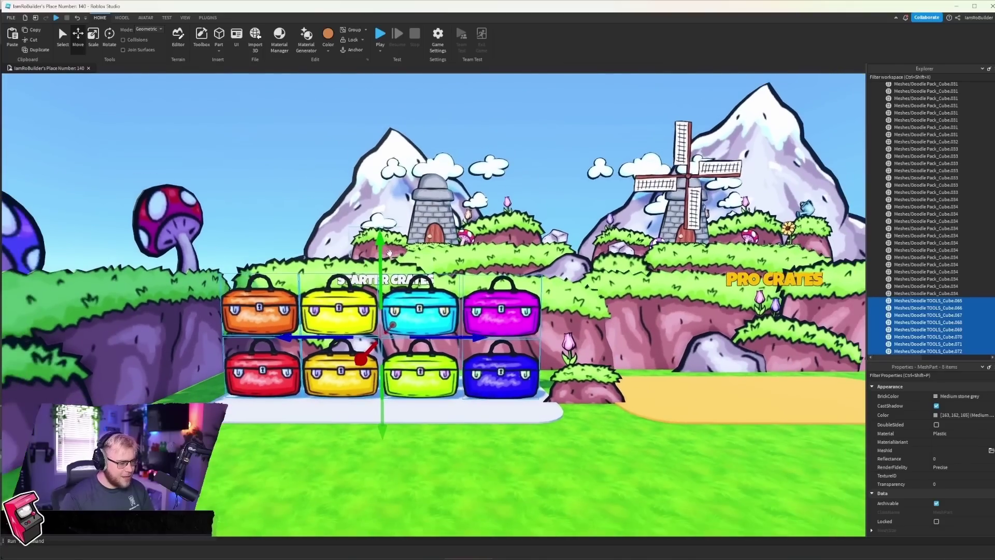
pyautogui.moveTo(379, 259); pyautogui.dragTo(379, 249)
pyautogui.click(168, 140)
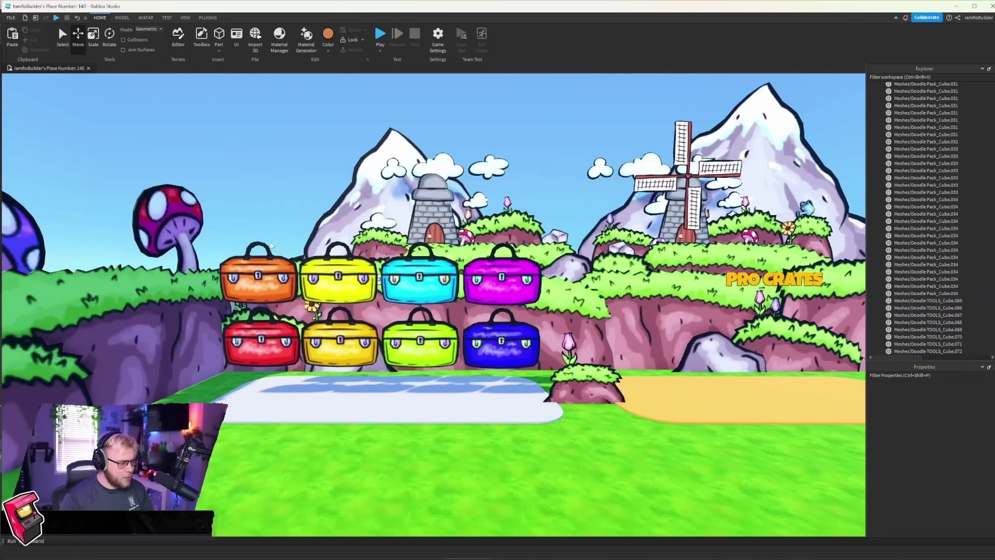
# Select the orange, yellow, cyan and magenta cases of the upper row and lower them to the height of the bottom row.
pyautogui.click(293, 280)
pyautogui.keyDown('ctrl'); pyautogui.click(358, 291); pyautogui.keyUp('ctrl')
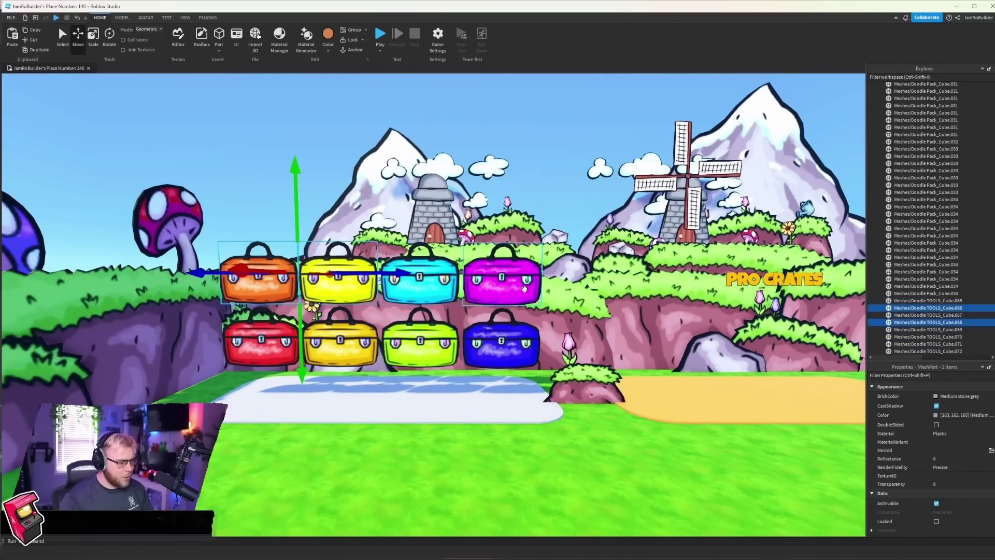
pyautogui.keyDown('ctrl'); pyautogui.click(525, 290); pyautogui.keyUp('ctrl')
pyautogui.keyDown('ctrl'); pyautogui.click(424, 288); pyautogui.keyUp('ctrl')
pyautogui.moveTo(380, 209); pyautogui.dragTo(382, 256)
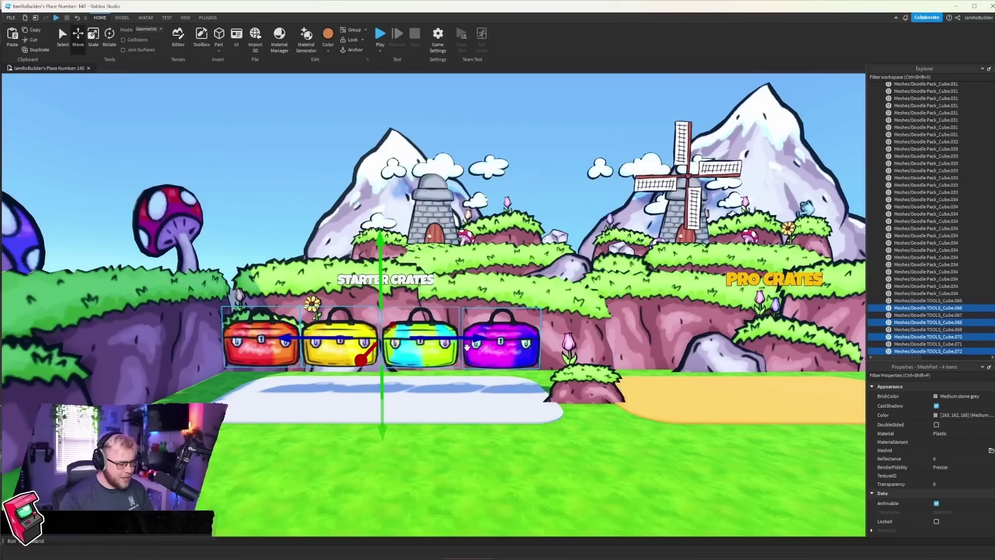
# Move the orange, yellow, cyan and magenta cases sideways so that they float above the Pro Crates pad.
pyautogui.press('d')
pyautogui.moveTo(467, 347); pyautogui.dragTo(607, 346)
pyautogui.moveTo(563, 347); pyautogui.dragTo(561, 347, button='right')
pyautogui.press('s')
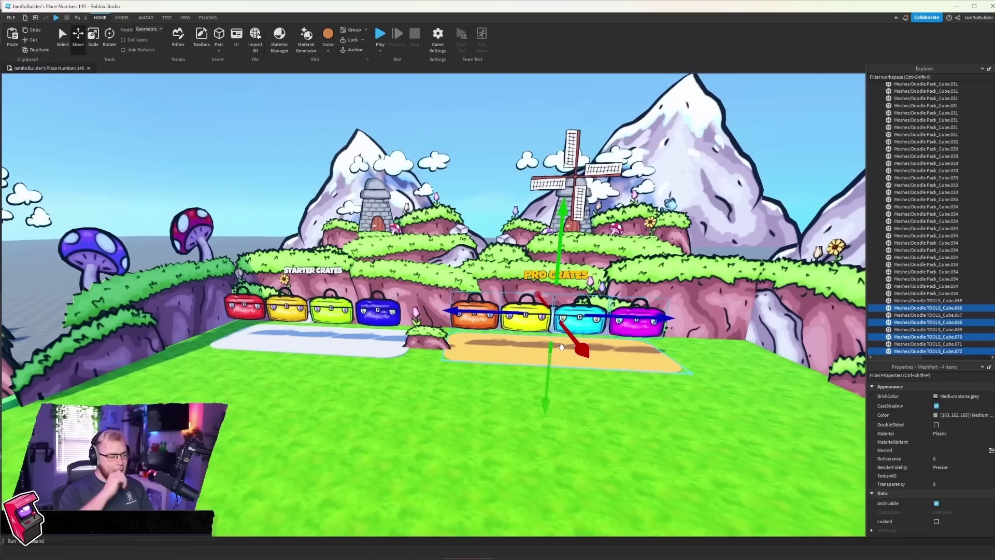
pyautogui.press('s')
pyautogui.click(457, 114)
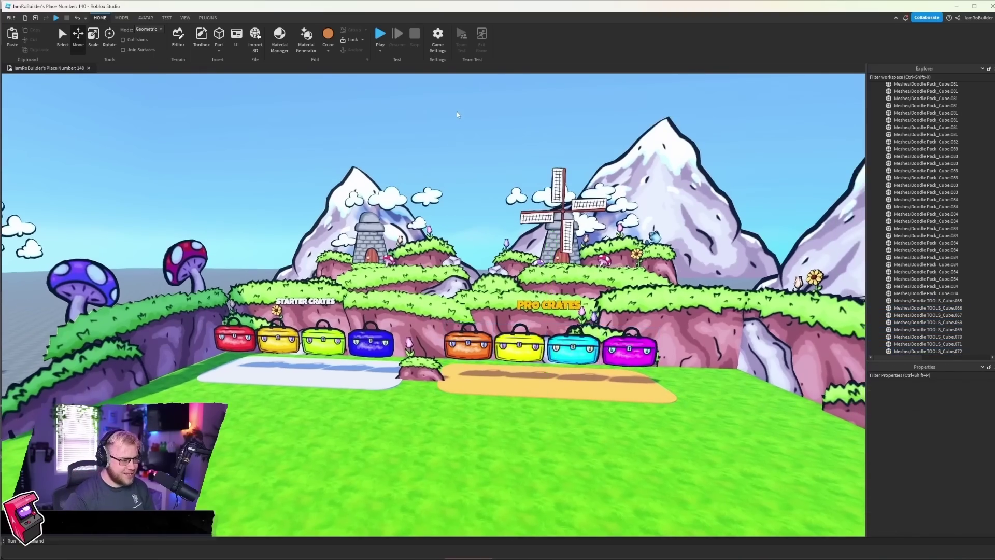
# Duplicate the larger blue pond mesh and bring the copy onto the grass corner beside the Pro Crates pad.
pyautogui.press('s')
pyautogui.moveTo(457, 114); pyautogui.dragTo(457, 114, button='right')
pyautogui.press('w')
pyautogui.click(436, 261)
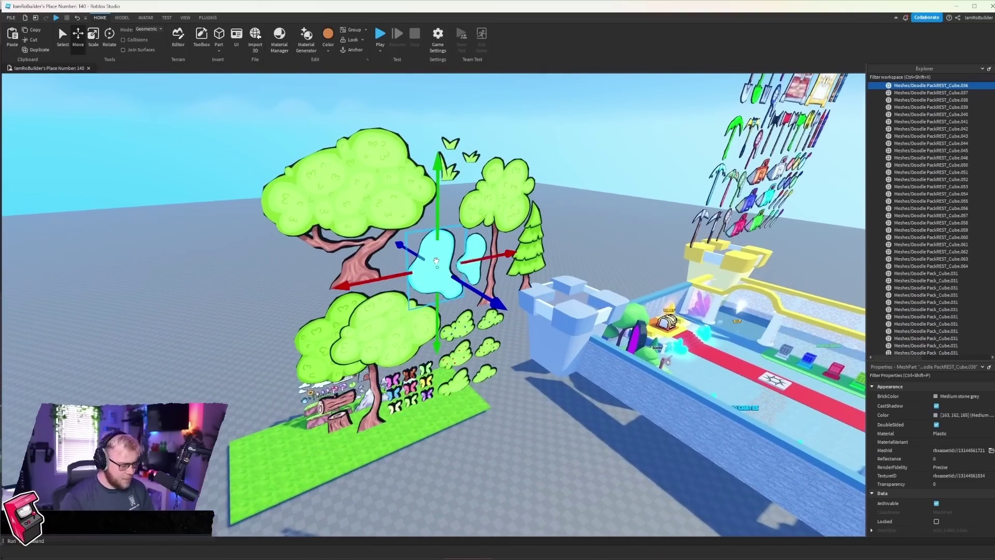
pyautogui.hotkey('ctrl', 'd')
pyautogui.moveTo(436, 261); pyautogui.dragTo(437, 262)
pyautogui.moveTo(436, 261); pyautogui.dragTo(436, 262, button='right')
pyautogui.moveTo(437, 261); pyautogui.dragTo(285, 350)
pyautogui.press('w')
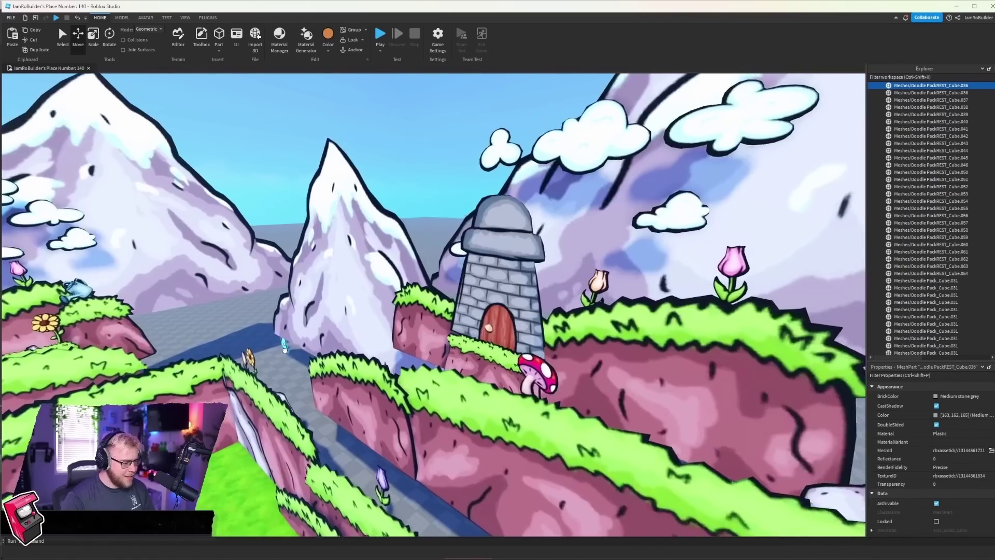
pyautogui.press('f')
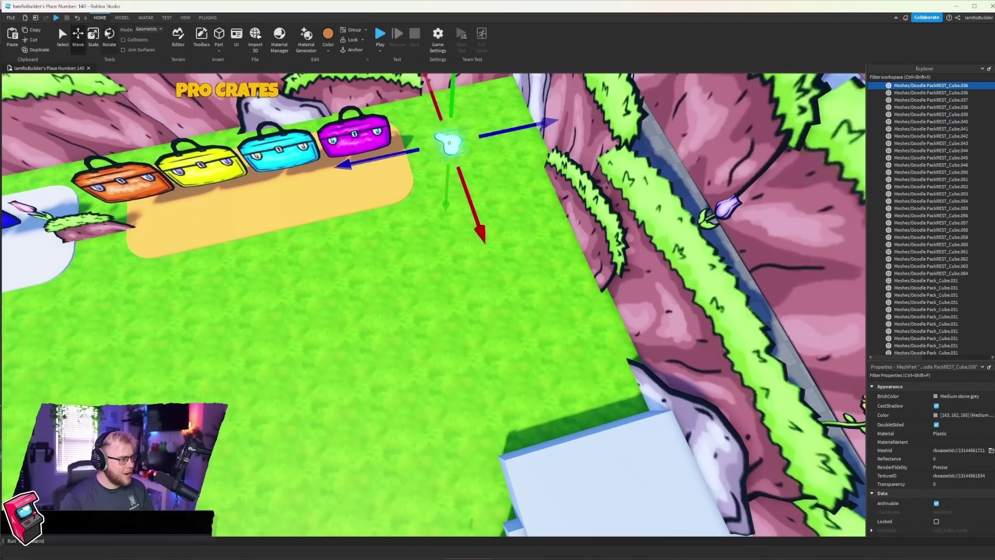
# Scale up the flat pond until it fills the grass corner next to the Pro Crates pad and shift it into the corner.
pyautogui.hotkey('ctrl', '3')
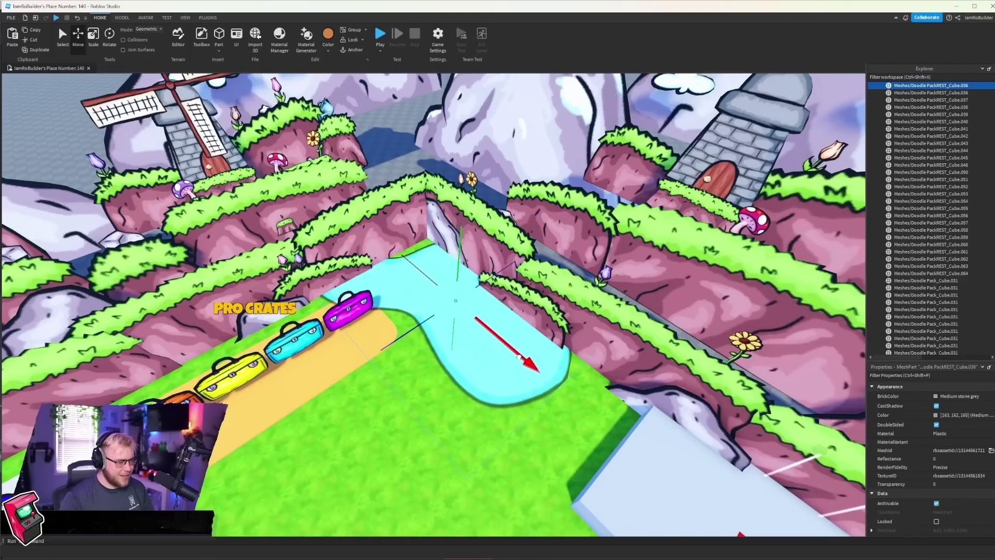
pyautogui.moveTo(519, 356); pyautogui.dragTo(502, 348)
pyautogui.scroll(5, 500, 349)
pyautogui.moveTo(501, 349); pyautogui.dragTo(488, 280, button='right')
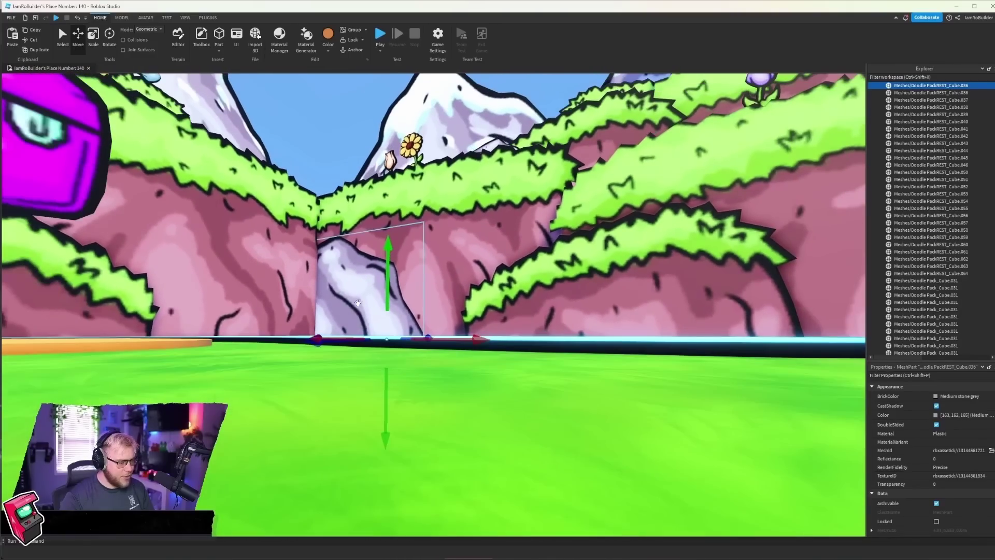
# Adjust the pond's height so that its surface lies just above the grass, and deselect it.
pyautogui.moveTo(388, 277); pyautogui.dragTo(388, 278)
pyautogui.moveTo(444, 290); pyautogui.dragTo(444, 291, button='right')
pyautogui.scroll(-5, 444, 290)
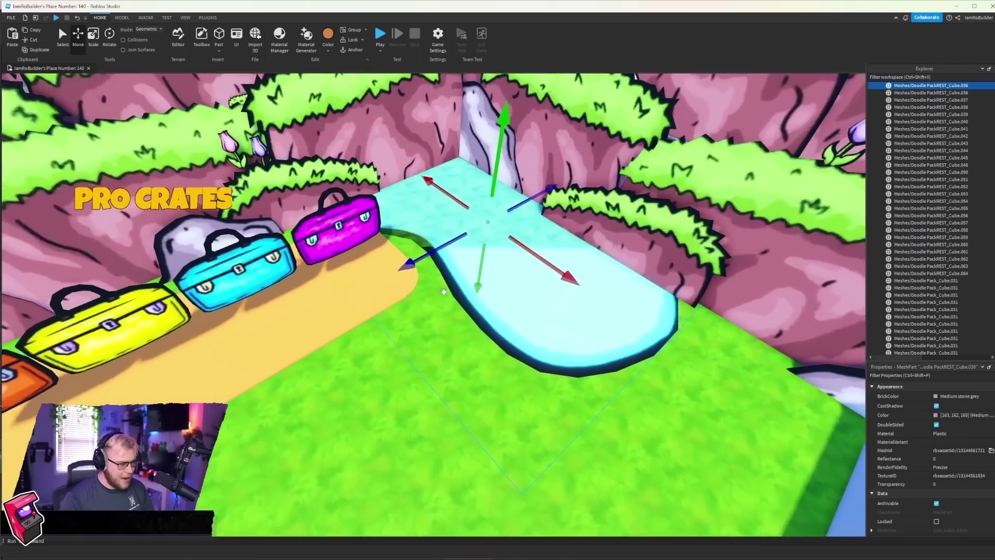
pyautogui.scroll(5, 444, 291)
pyautogui.moveTo(444, 291); pyautogui.dragTo(445, 262, button='right')
pyautogui.moveTo(437, 195); pyautogui.dragTo(436, 197)
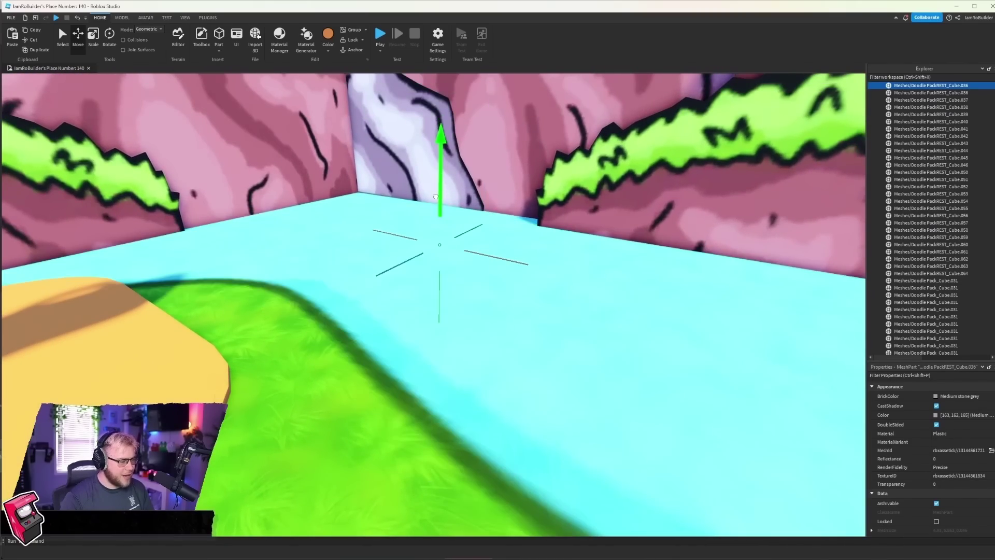
pyautogui.scroll(-10, 437, 195)
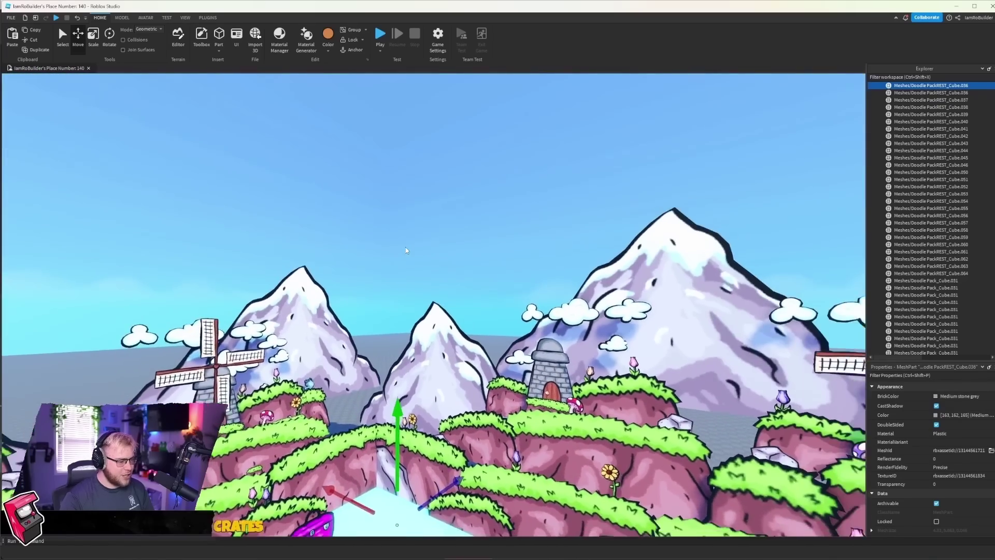
pyautogui.click(407, 249)
# Take the lily pad from the doodle mesh set and place three copies flat on the pond.
pyautogui.scroll(-5, 407, 250)
pyautogui.moveTo(407, 249); pyautogui.dragTo(406, 248, button='right')
pyautogui.scroll(3, 406, 251)
pyautogui.scroll(3, 455, 259)
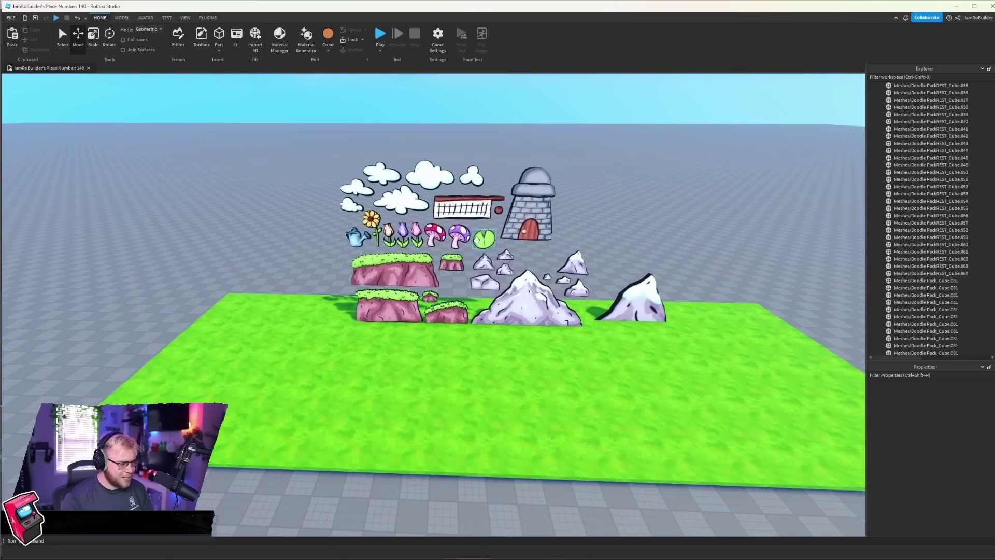
pyautogui.click(484, 237)
pyautogui.moveTo(318, 264); pyautogui.dragTo(321, 265, button='right')
pyautogui.moveTo(560, 135); pyautogui.dragTo(523, 173, button='right')
pyautogui.scroll(5, 483, 372)
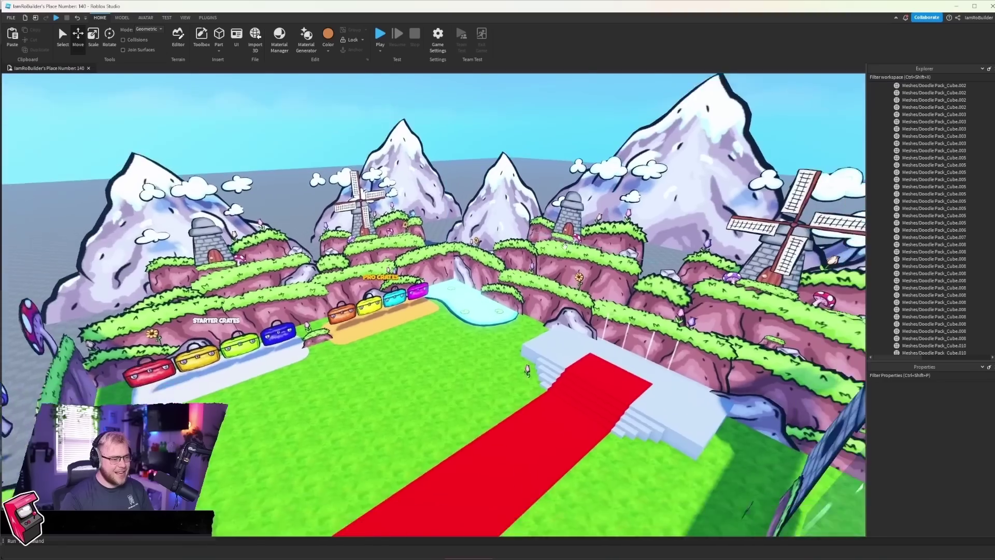
# Copy the wooden and the golden chest from the tool mesh set onto the platform at the end of the red carpet.
pyautogui.moveTo(536, 288); pyautogui.dragTo(535, 291, button='right')
pyautogui.press('w')
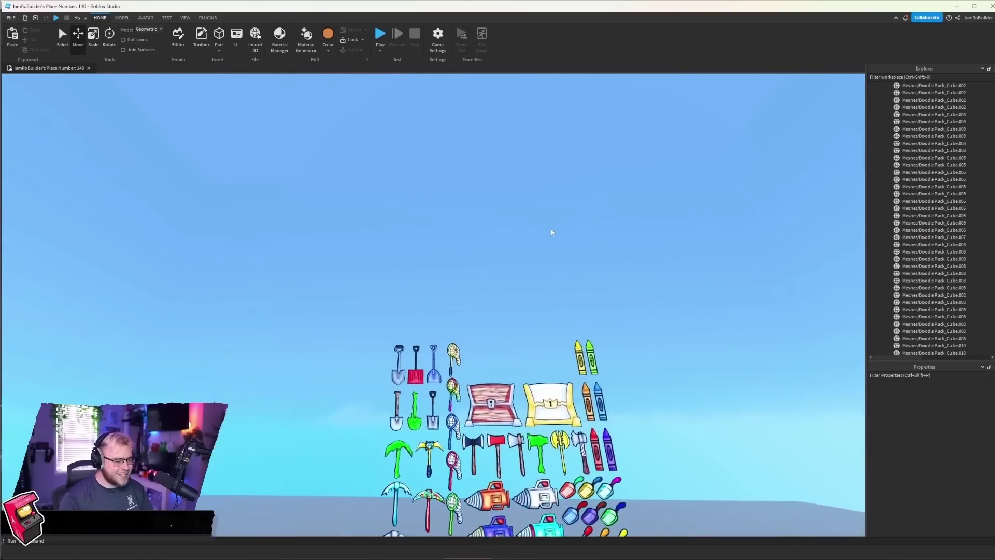
pyautogui.moveTo(552, 232); pyautogui.dragTo(455, 357, button='right')
pyautogui.click(524, 318)
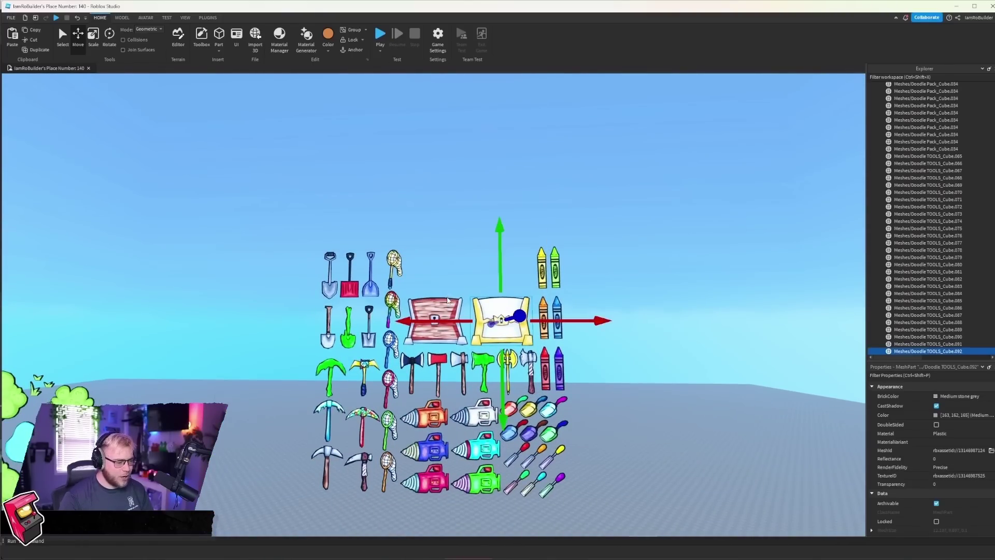
pyautogui.moveTo(437, 314); pyautogui.dragTo(480, 301)
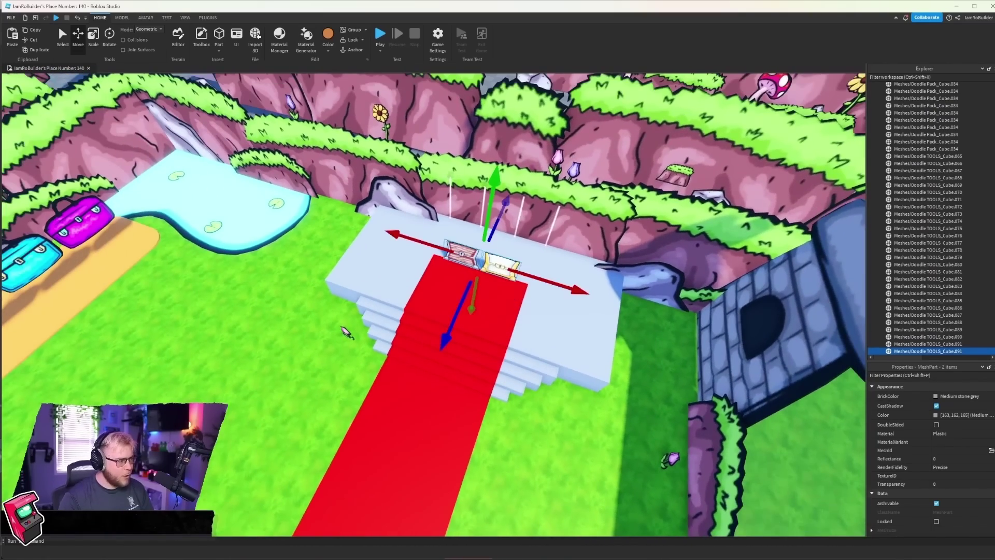
# Scale up the two chests so that they stand side by side across the back of the stair platform.
pyautogui.press('w')
pyautogui.moveTo(434, 332); pyautogui.dragTo(431, 300, button='right')
pyautogui.press('s')
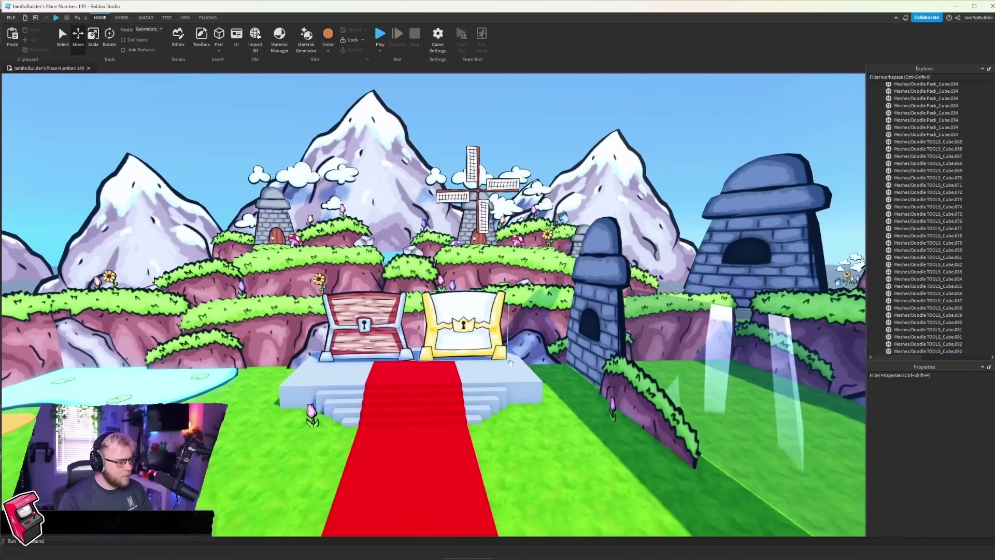
# Rotate the golden and the wooden chest individually so that both angle inward towards the red carpet.
pyautogui.press('w')
pyautogui.press('a')
pyautogui.click(395, 358)
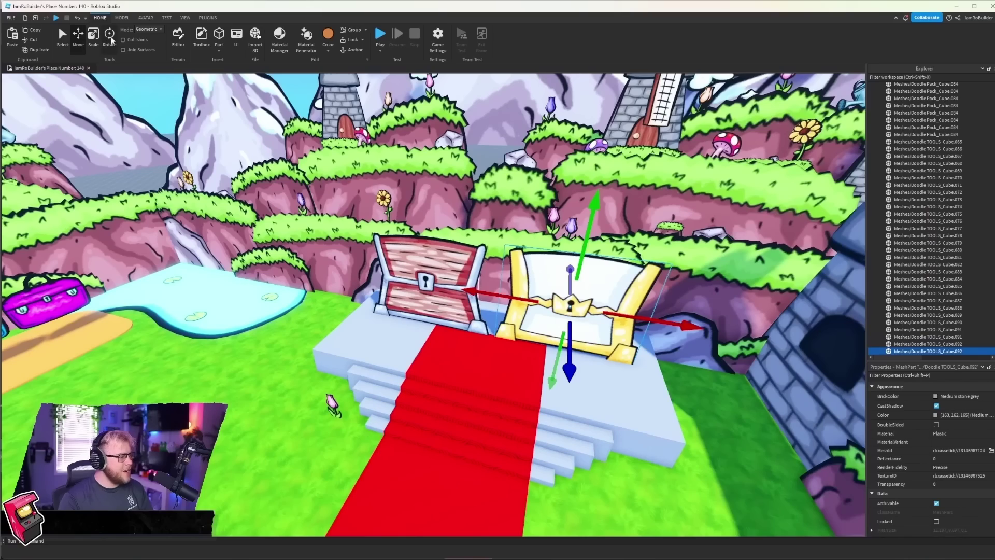
pyautogui.click(110, 41)
pyautogui.moveTo(482, 290); pyautogui.dragTo(475, 319, button='right')
pyautogui.press('w')
pyautogui.press('s')
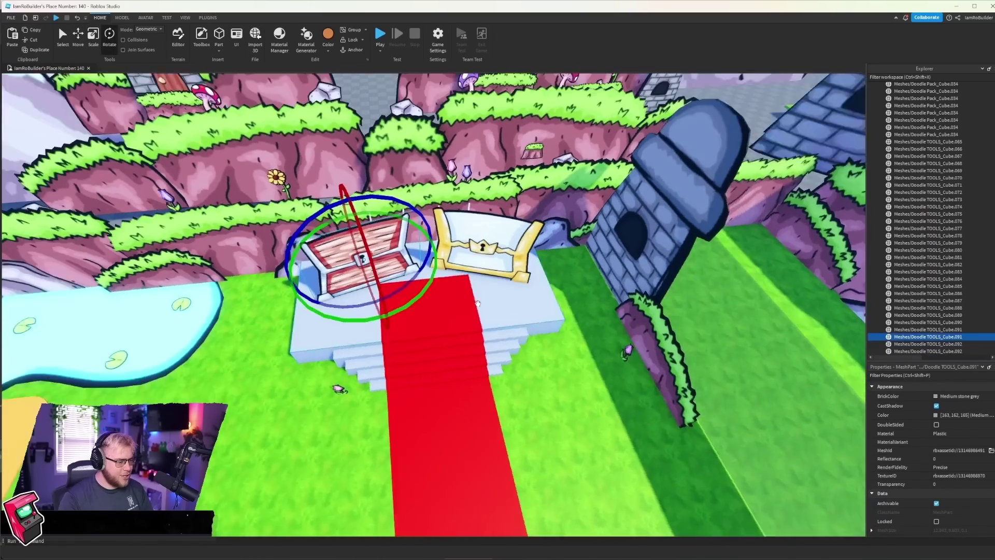
pyautogui.moveTo(418, 275); pyautogui.dragTo(446, 278, button='right')
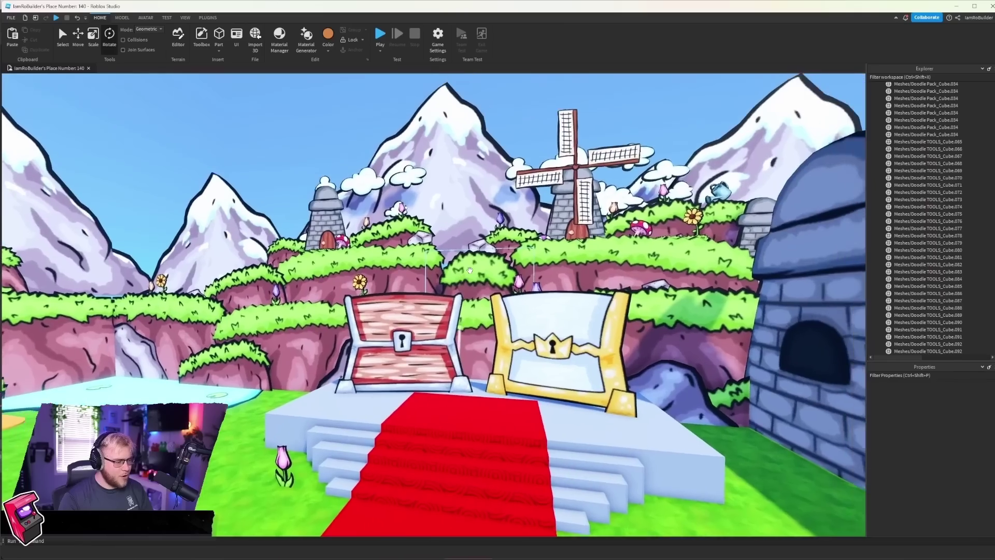
# Examine the chest platform and the Starter and Pro Crates pads from near and far.
pyautogui.press('s')
pyautogui.moveTo(445, 272); pyautogui.dragTo(469, 270, button='right')
pyautogui.press('s')
pyautogui.press('w')
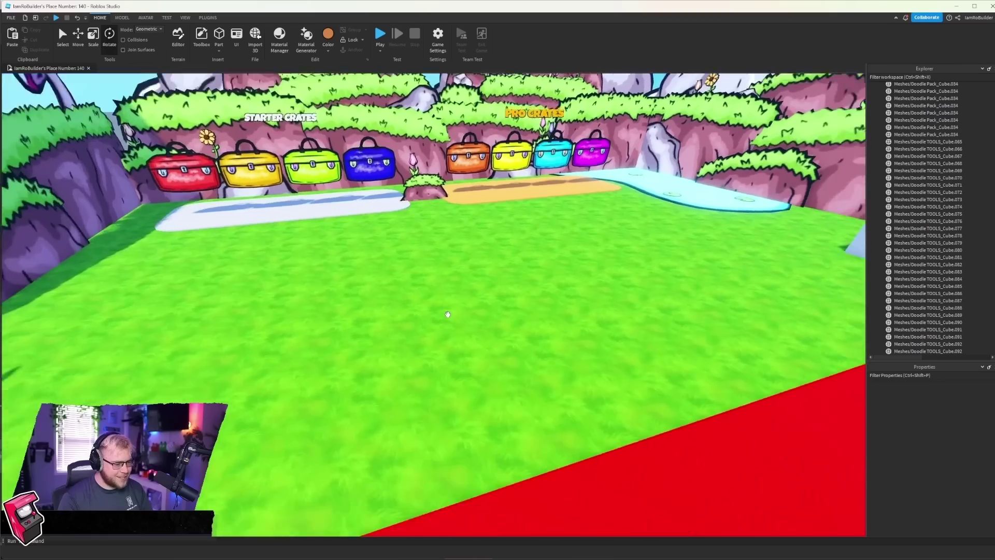
pyautogui.press('s')
pyautogui.moveTo(448, 315); pyautogui.dragTo(448, 314, button='right')
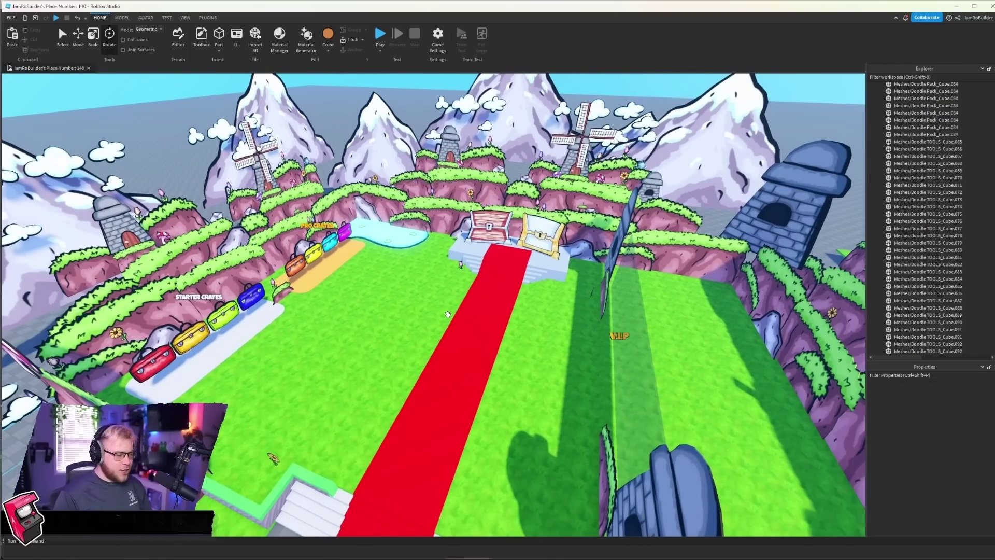
pyautogui.moveTo(448, 314); pyautogui.dragTo(448, 314, button='right')
pyautogui.moveTo(460, 351); pyautogui.dragTo(460, 351, button='right')
pyautogui.press('w')
pyautogui.moveTo(465, 245); pyautogui.dragTo(465, 245, button='right')
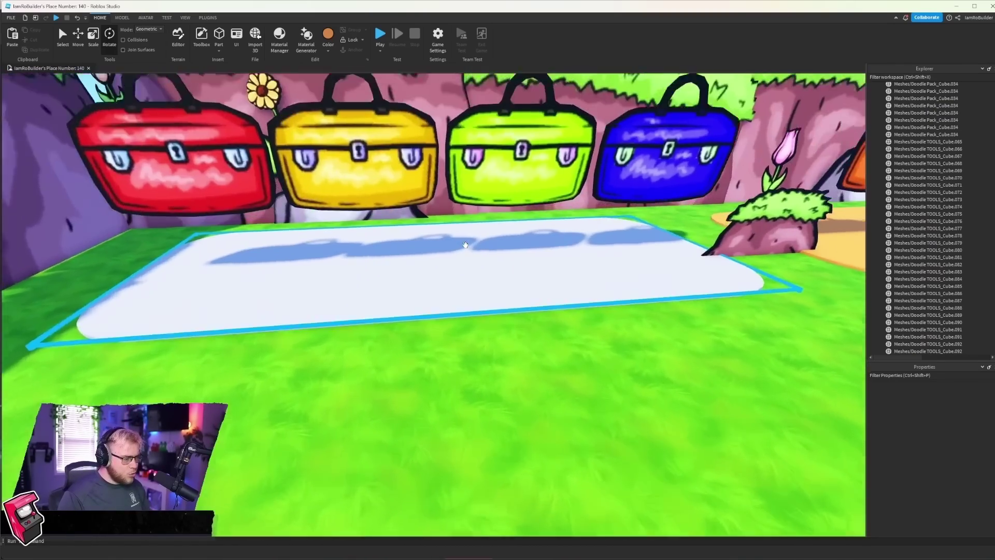
# Look over the cases, chests and surrounding terraces, and compare the map with the remaining doodle mesh sets.
pyautogui.scroll(-5, 465, 245)
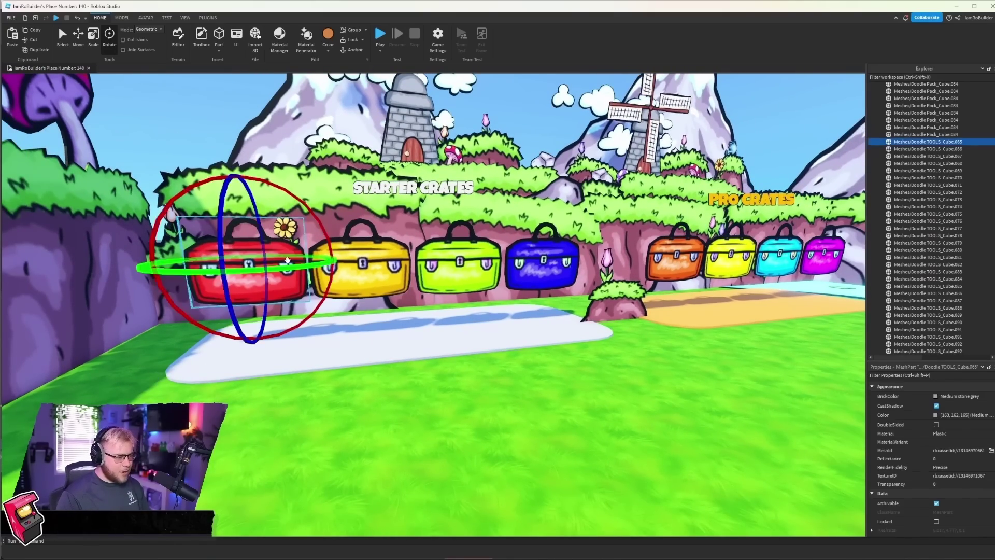
pyautogui.press('d')
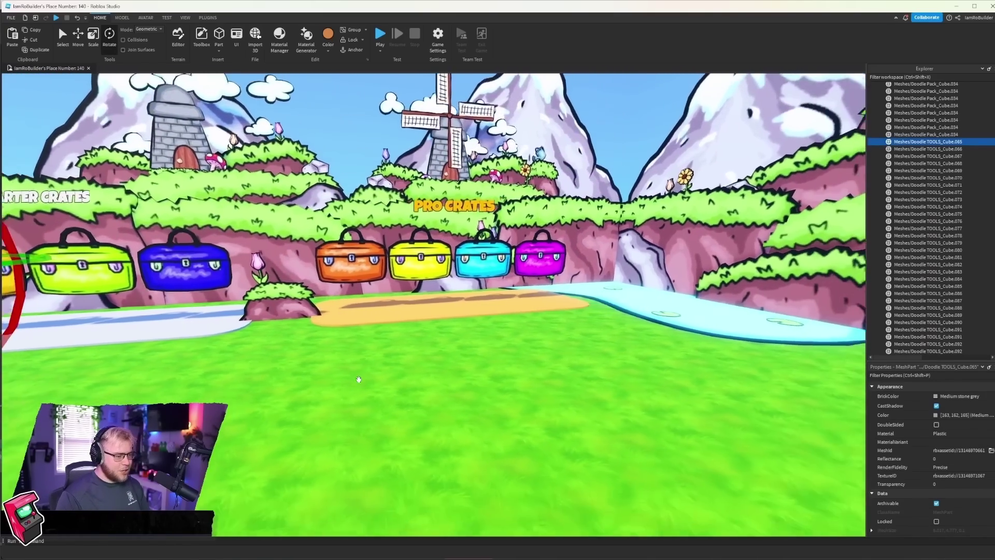
pyautogui.moveTo(359, 379); pyautogui.dragTo(358, 379, button='right')
pyautogui.scroll(-4, 359, 379)
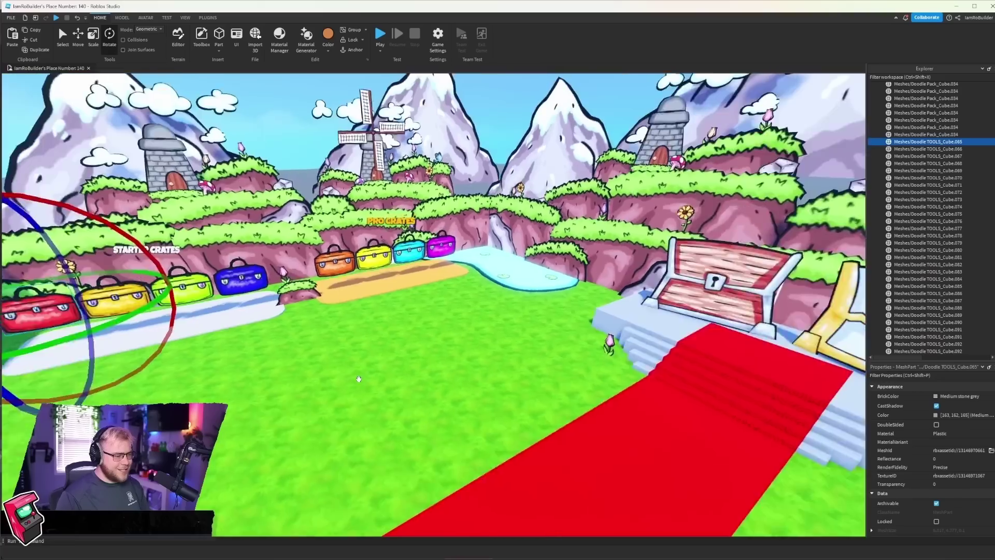
pyautogui.press('s')
pyautogui.moveTo(455, 290); pyautogui.dragTo(491, 273, button='right')
pyautogui.scroll(10, 455, 290)
pyautogui.scroll(3, 490, 273)
pyautogui.scroll(-6, 491, 274)
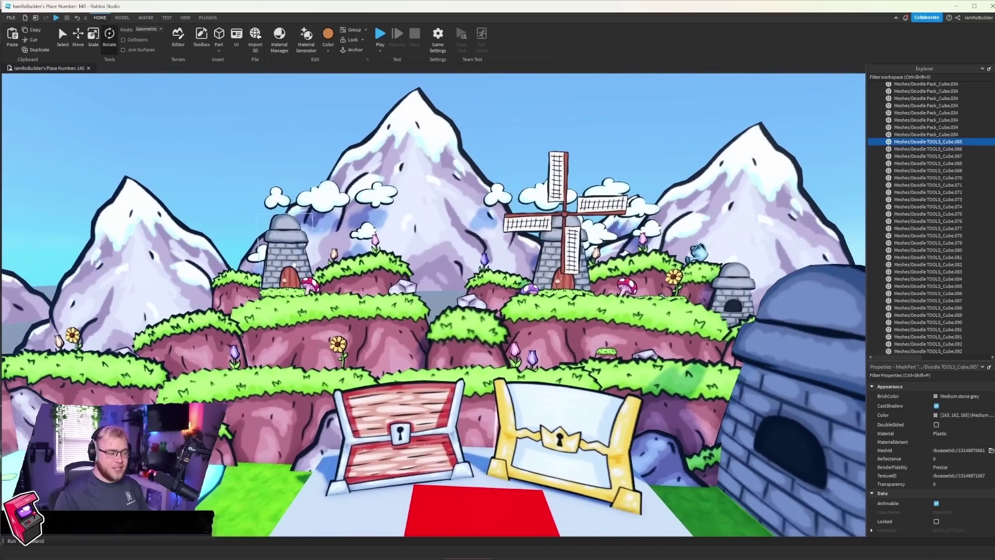
pyautogui.moveTo(392, 257); pyautogui.dragTo(392, 257, button='right')
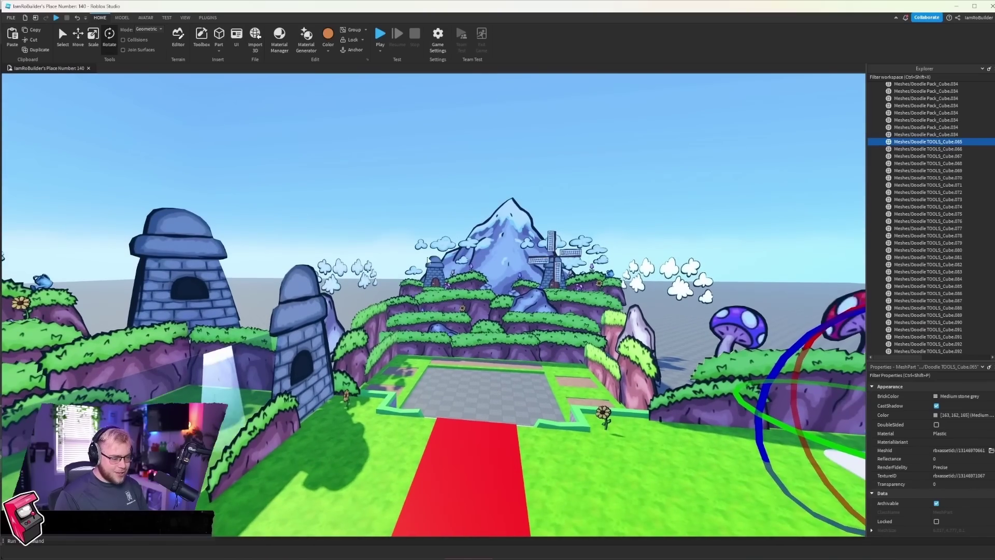
pyautogui.moveTo(553, 280); pyautogui.dragTo(560, 262, button='right')
pyautogui.moveTo(440, 256); pyautogui.dragTo(440, 252, button='right')
pyautogui.scroll(-5, 440, 256)
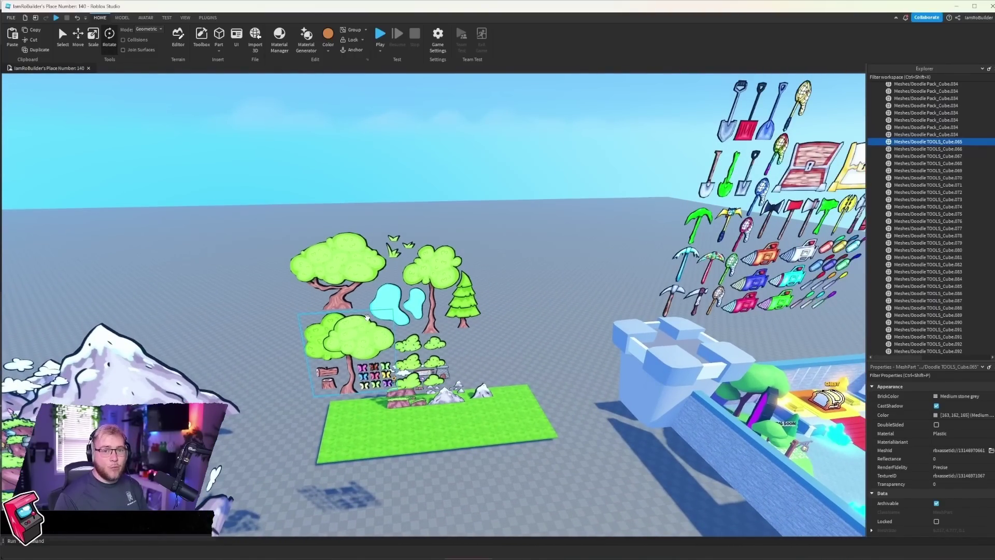
# Delete the windmill's blades and its stone tower from the terraces behind the Pro Crates pad.
pyautogui.moveTo(529, 328); pyautogui.dragTo(528, 328, button='right')
pyautogui.scroll(5, 547, 373)
pyautogui.moveTo(676, 324); pyautogui.dragTo(675, 324, button='right')
pyautogui.click(676, 324)
pyautogui.press('Delete')
pyautogui.scroll(10, 477, 239)
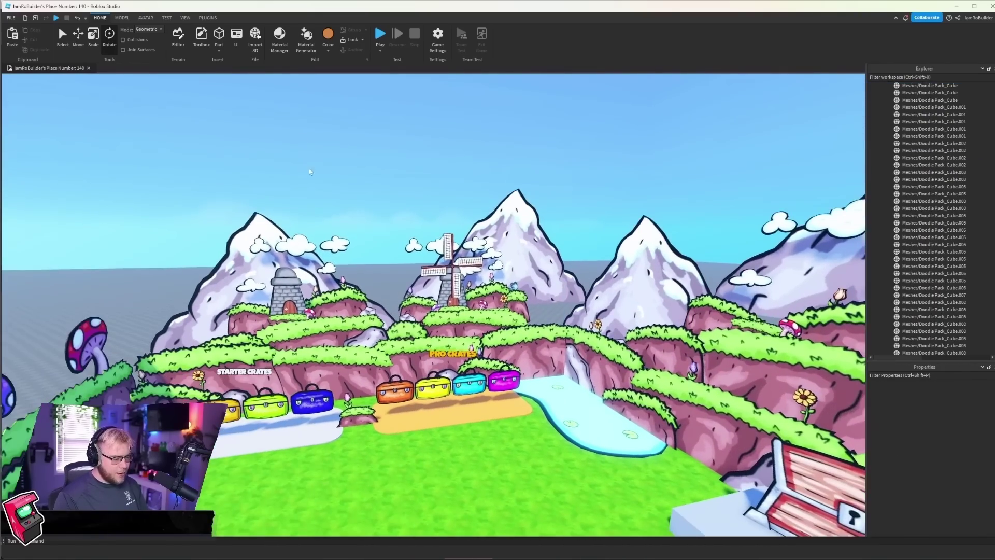
pyautogui.press('Delete')
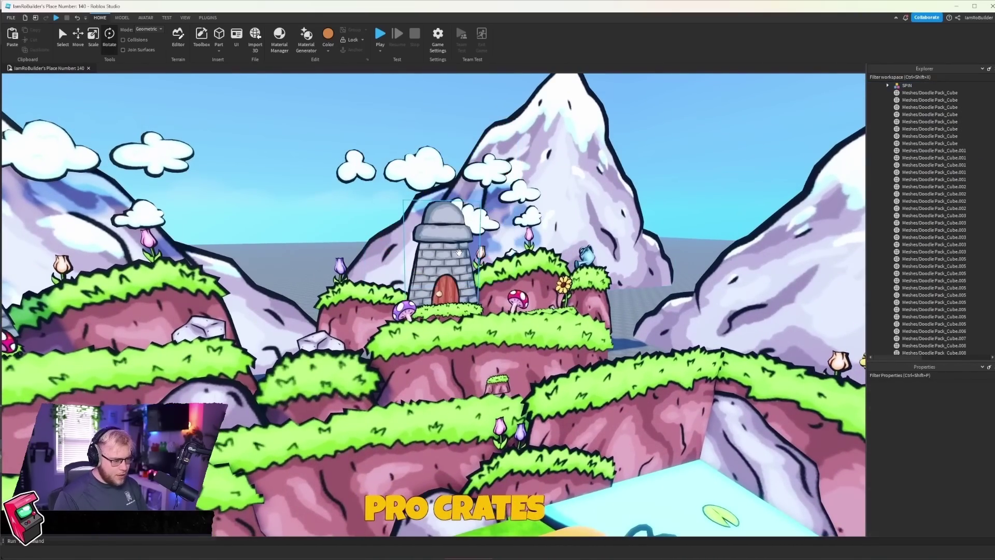
pyautogui.press('Delete')
# Delete the small stone tower on the terraces behind the grey-floored area.
pyautogui.press('w')
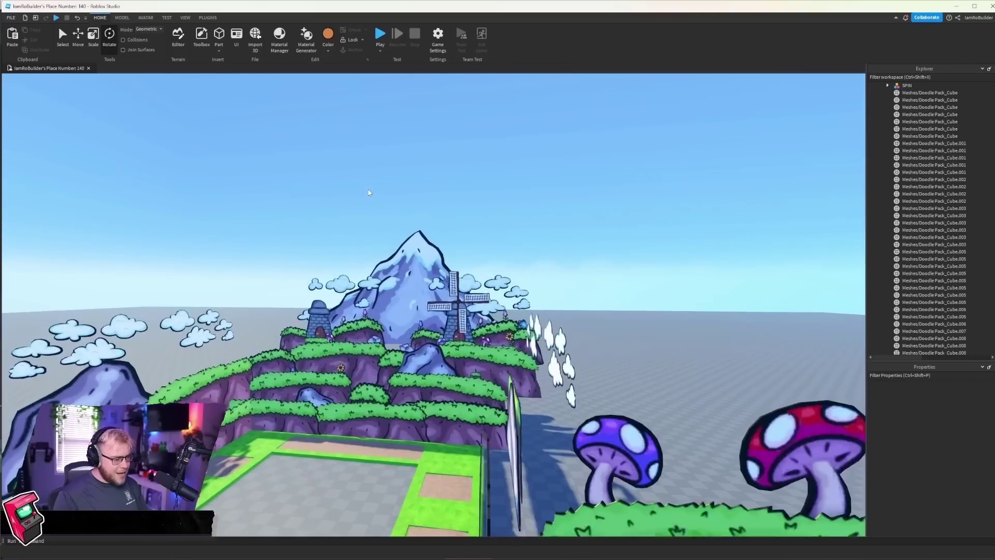
pyautogui.moveTo(367, 193); pyautogui.dragTo(332, 210, button='right')
pyautogui.click(396, 314)
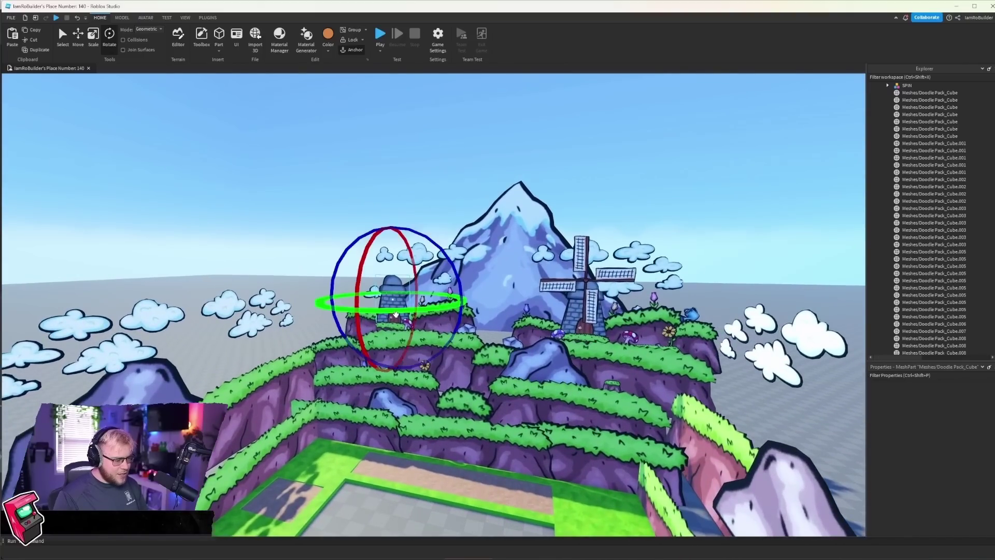
pyautogui.press('Delete')
# Delete the small stone tower and the complete windmill from the terraces beside the large open-windowed tower.
pyautogui.moveTo(449, 272); pyautogui.dragTo(443, 274, button='right')
pyautogui.press('w')
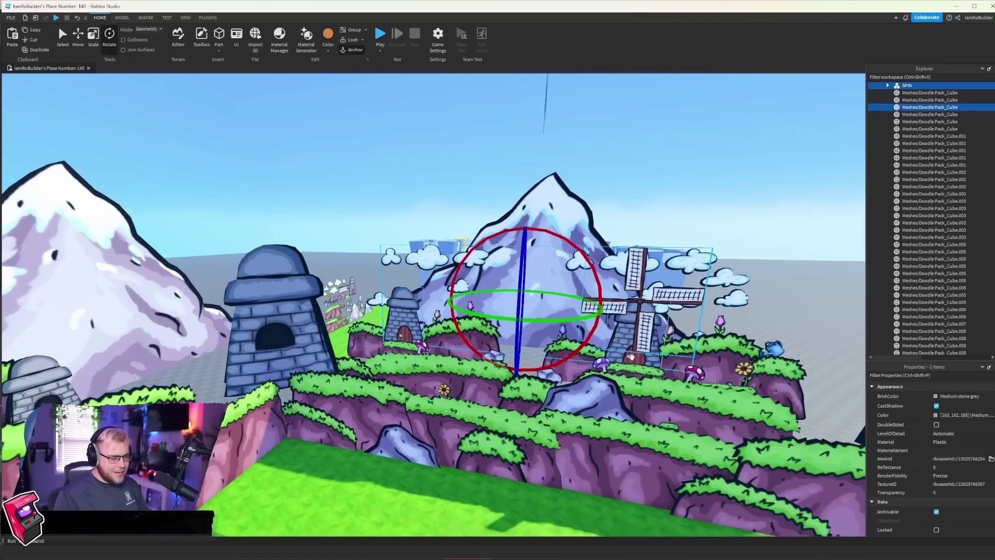
pyautogui.press('Delete')
pyautogui.scroll(-10, 433, 357)
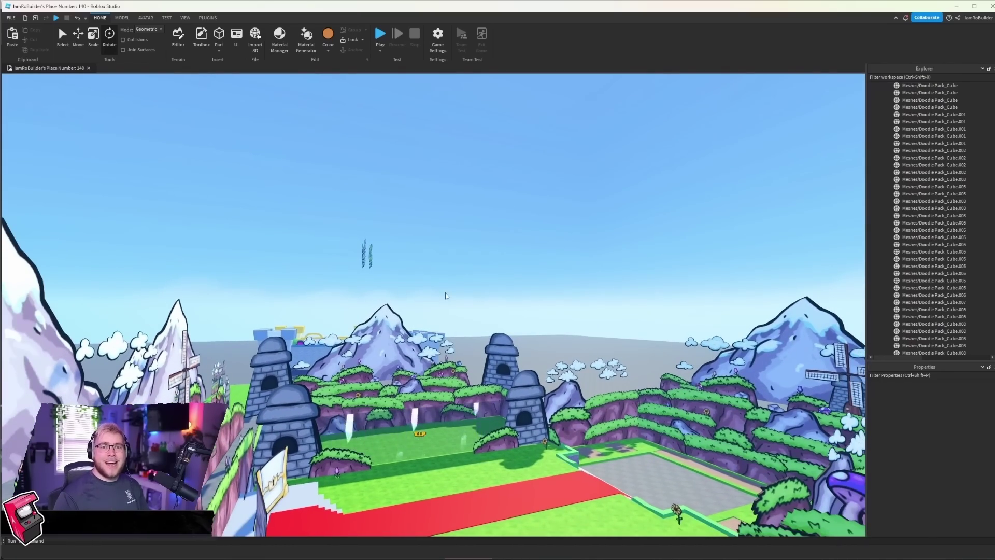
# Try to place the pine tree from the floating nature set on the terraces behind the Starter Crates.
pyautogui.moveTo(542, 299); pyautogui.dragTo(549, 274, button='right')
pyautogui.scroll(10, 539, 291)
pyautogui.scroll(10, 550, 272)
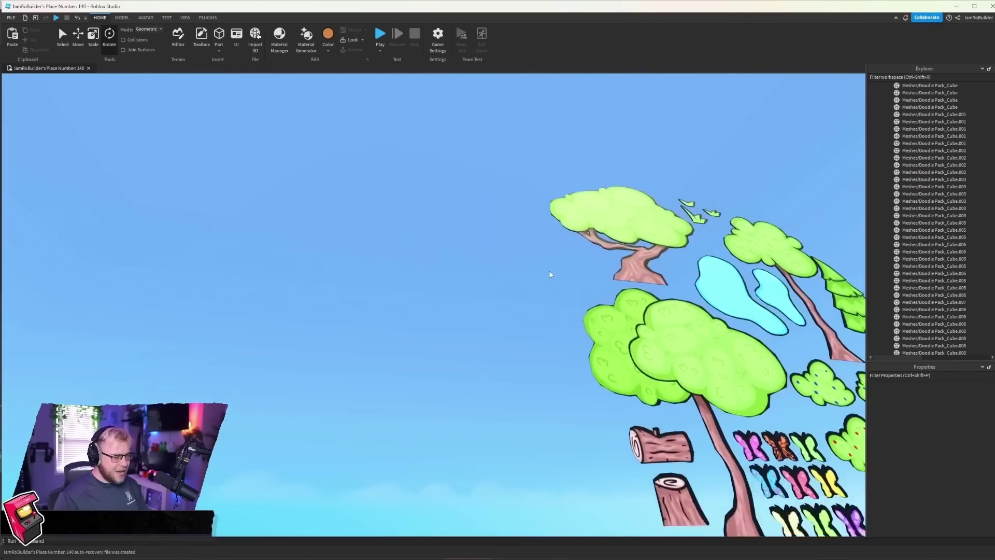
pyautogui.click(520, 247)
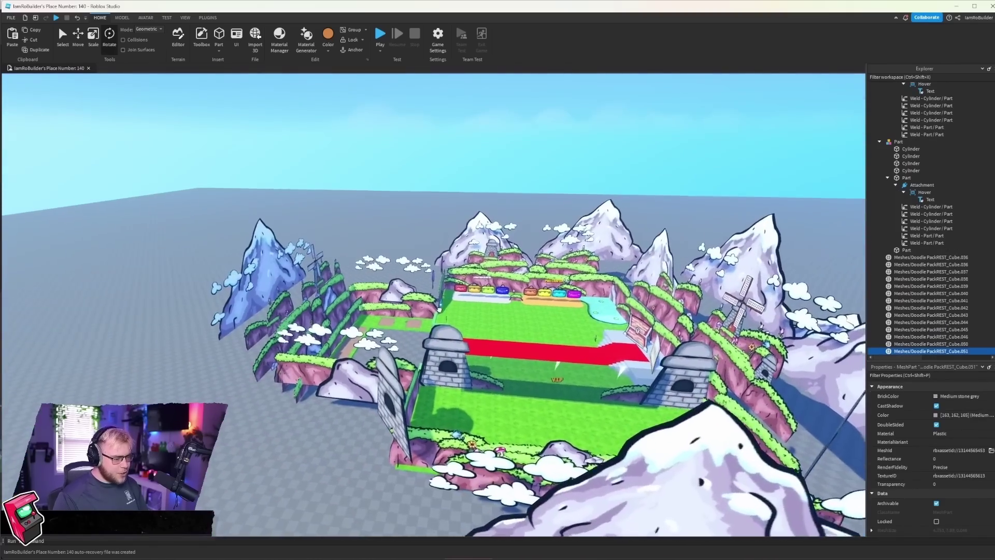
pyautogui.moveTo(700, 485); pyautogui.dragTo(635, 305)
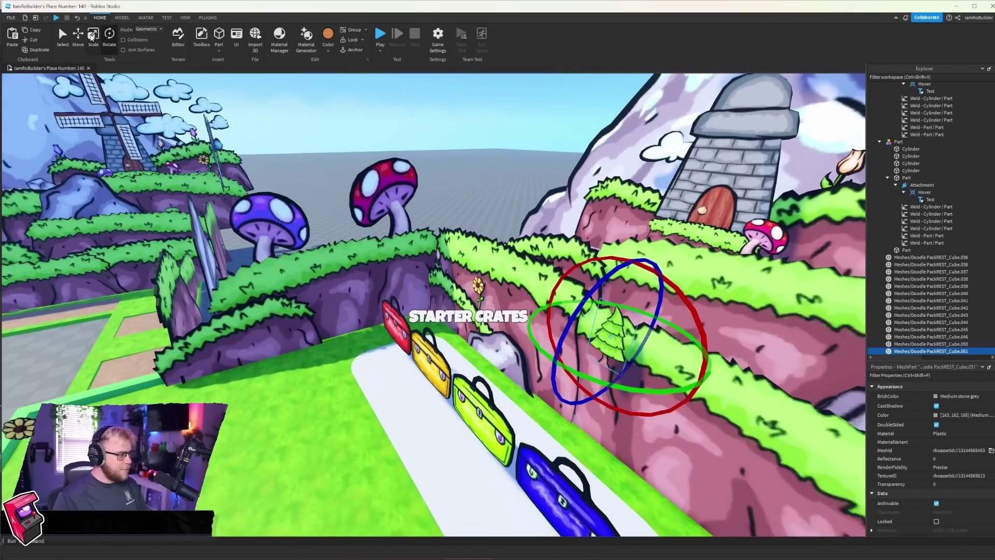
# Select the entire nature set of trees, bushes, ponds, logs and butterflies and scale it up evenly.
pyautogui.press('f')
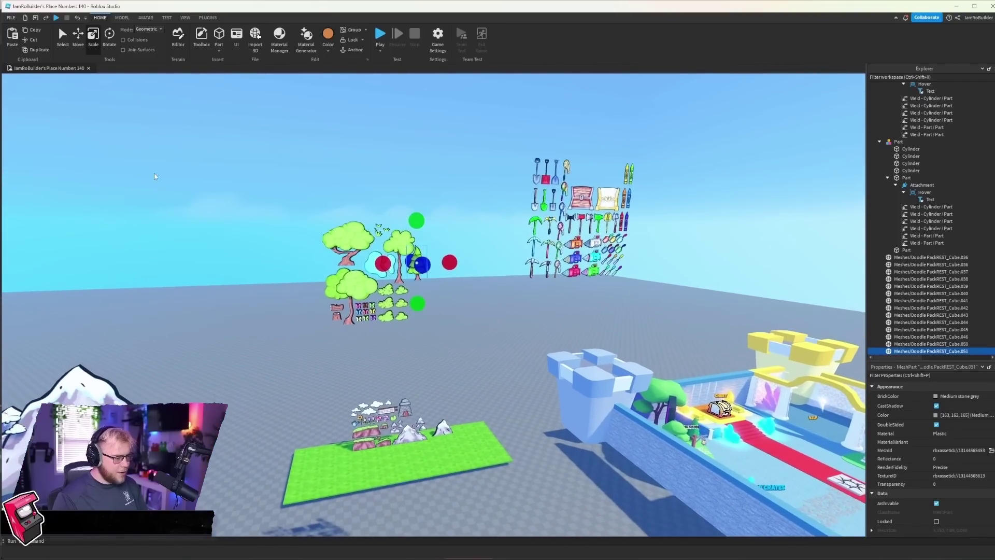
pyautogui.moveTo(497, 367); pyautogui.dragTo(460, 342)
pyautogui.moveTo(361, 193); pyautogui.dragTo(372, 68)
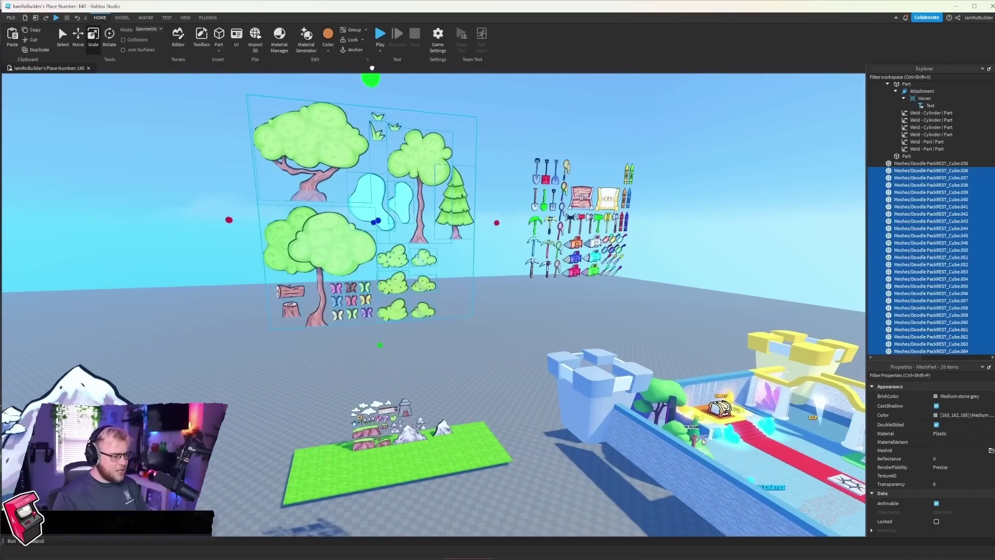
# Place the enlarged pine tree on the terraces behind the Pro Crates and a duplicate on the grass beside the pond.
pyautogui.click(388, 235)
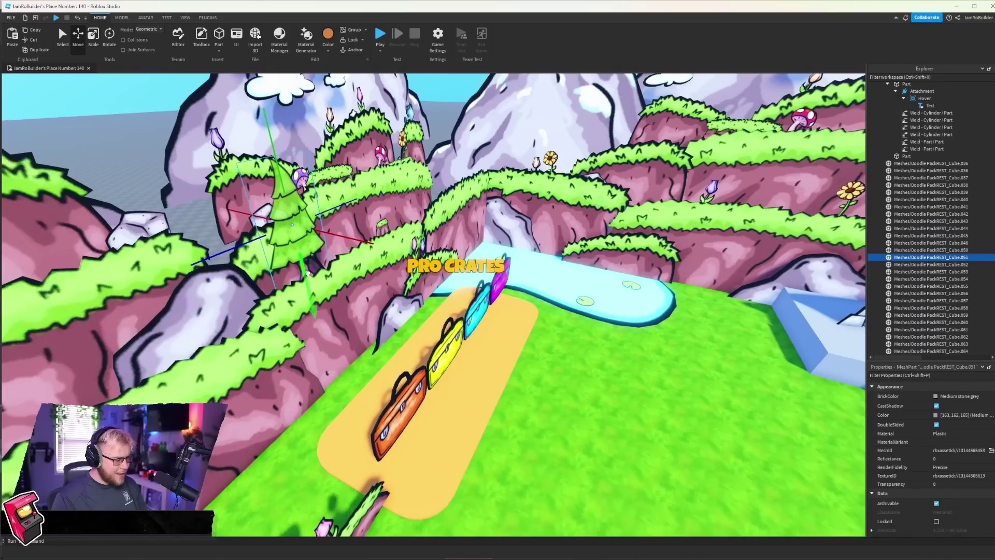
pyautogui.hotkey('ctrl', 'd')
pyautogui.press('d')
pyautogui.moveTo(303, 258); pyautogui.dragTo(590, 353)
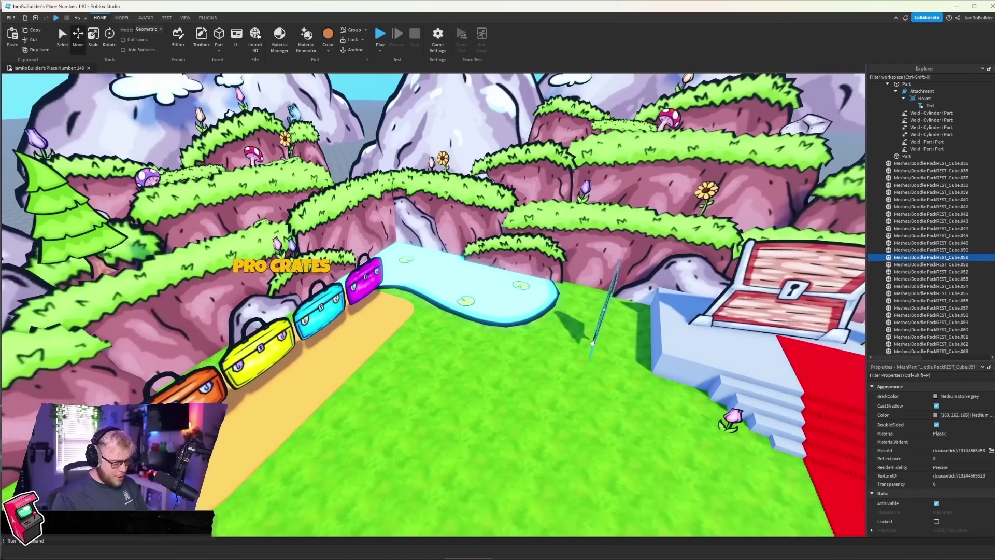
# Place the wide-canopy tree from the nature set on the upper terraces behind the Pro Crates.
pyautogui.scroll(-10, 586, 348)
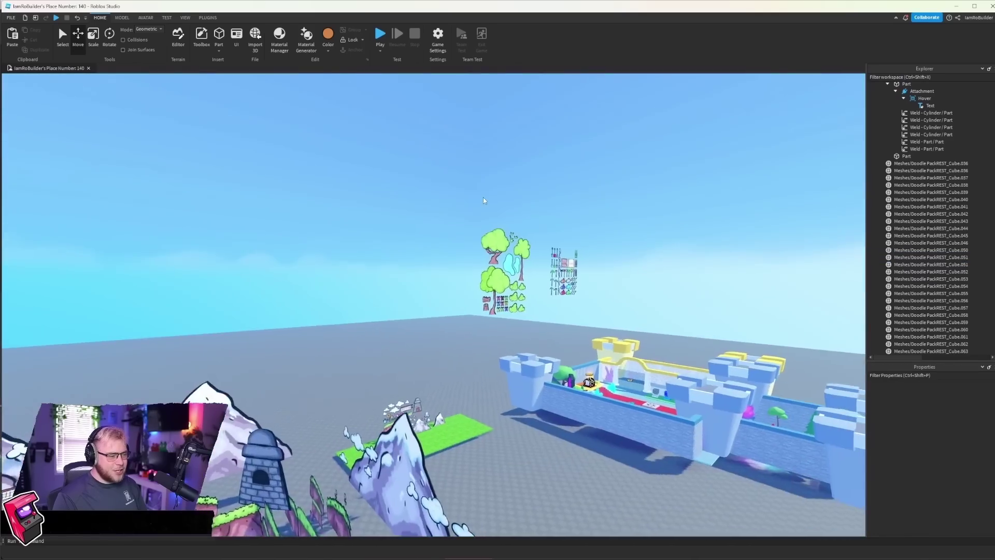
pyautogui.moveTo(498, 259); pyautogui.dragTo(307, 261, button='right')
pyautogui.scroll(8, 307, 261)
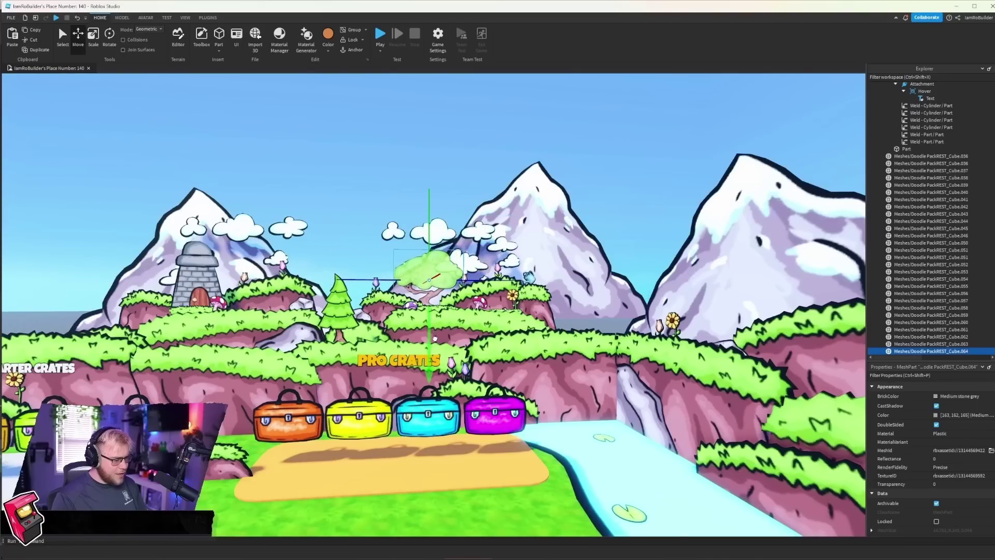
pyautogui.scroll(-4, 418, 180)
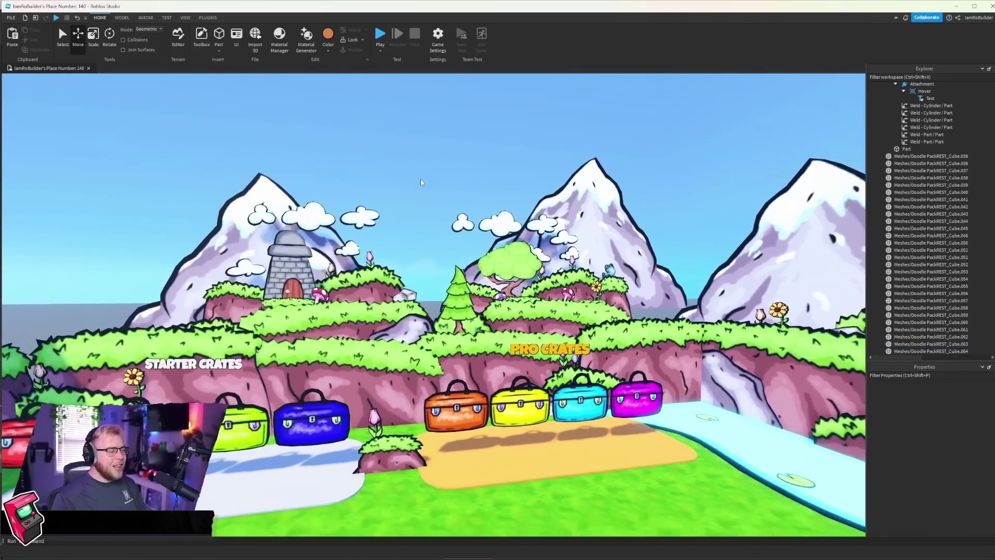
# Look over the remaining nature meshes and the neighbouring set of tools, chests and crayons floating beyond the map.
pyautogui.moveTo(421, 178)
pyautogui.mouseDown(button='right')
pyautogui.moveTo(410, 206)
pyautogui.moveTo(434, 250)
pyautogui.moveTo(423, 270)
pyautogui.moveTo(452, 272)
pyautogui.moveTo(443, 305)
pyautogui.mouseUp(button='right')
pyautogui.scroll(-6, 411, 207)
pyautogui.scroll(-5, 411, 207)
pyautogui.scroll(5, 432, 250)
pyautogui.press('w')
pyautogui.scroll(5, 443, 305)
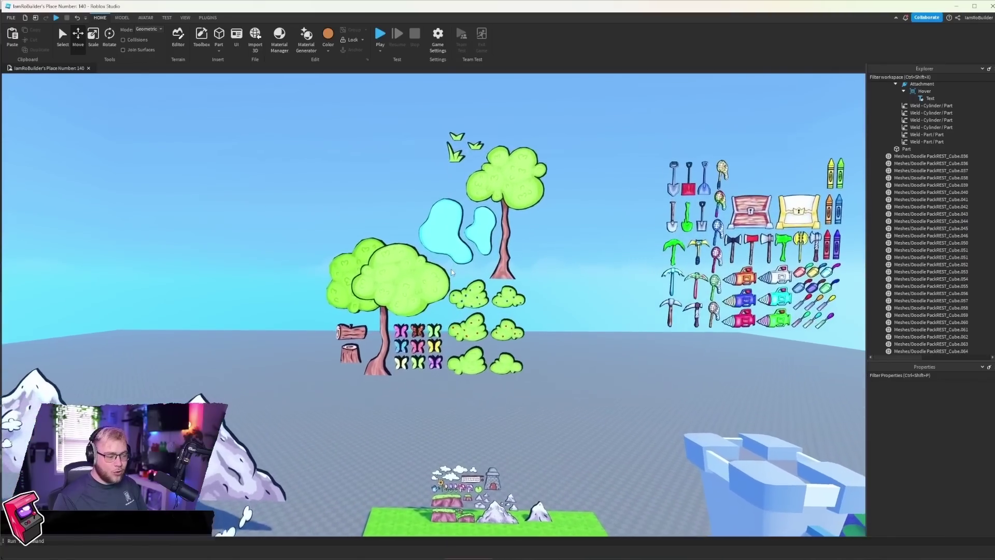
pyautogui.moveTo(511, 351); pyautogui.dragTo(549, 350, button='right')
pyautogui.scroll(-4, 398, 149)
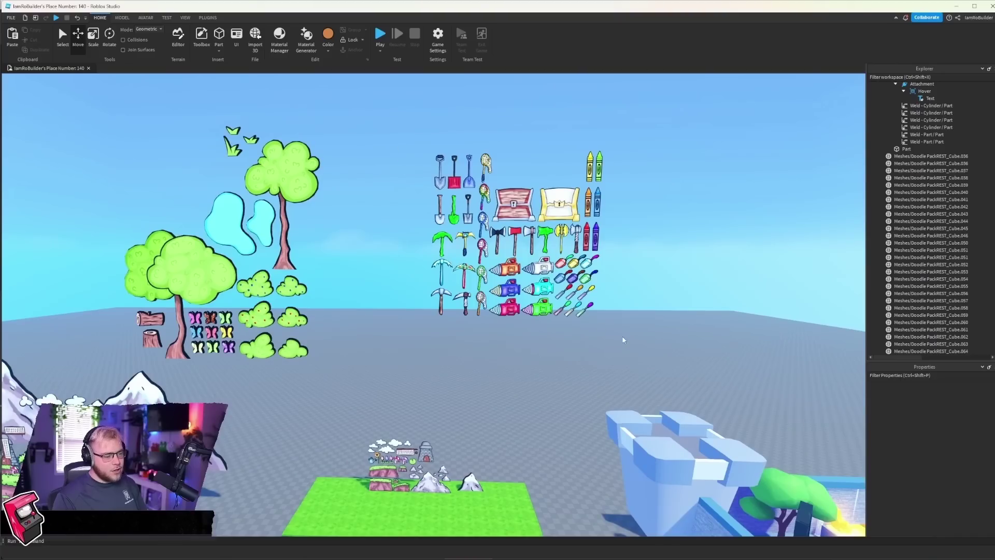
pyautogui.moveTo(617, 332); pyautogui.dragTo(398, 109)
pyautogui.click(406, 115)
# Duplicate three bushes from the nature set and bring them to the grass corner near the Starter Crates and sunflower.
pyautogui.moveTo(405, 125); pyautogui.dragTo(352, 127, button='right')
pyautogui.scroll(5, 402, 254)
pyautogui.moveTo(518, 306); pyautogui.dragTo(536, 306, button='right')
pyautogui.press('w')
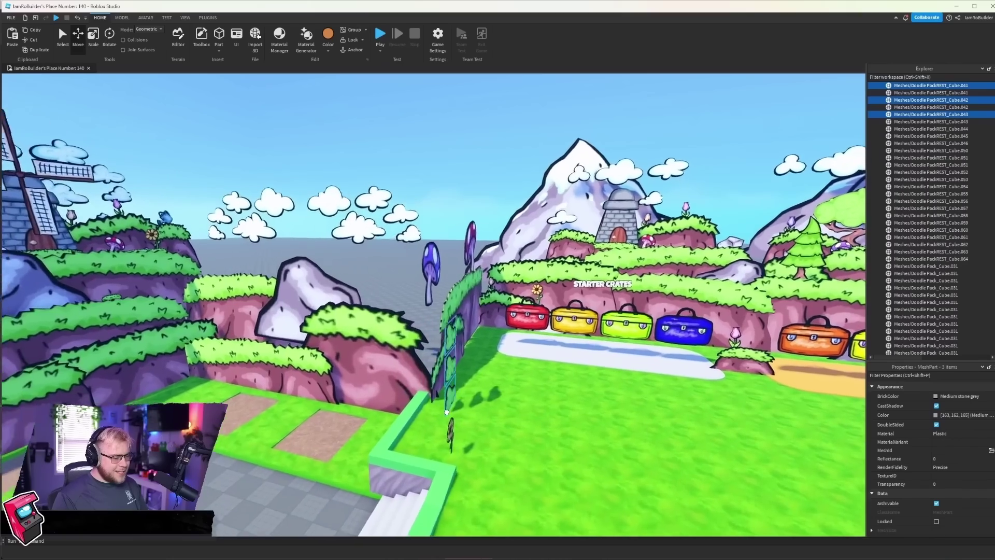
# Move one bush to the grass between the red carpet and the V.I.P. area and rotate it.
pyautogui.press('w')
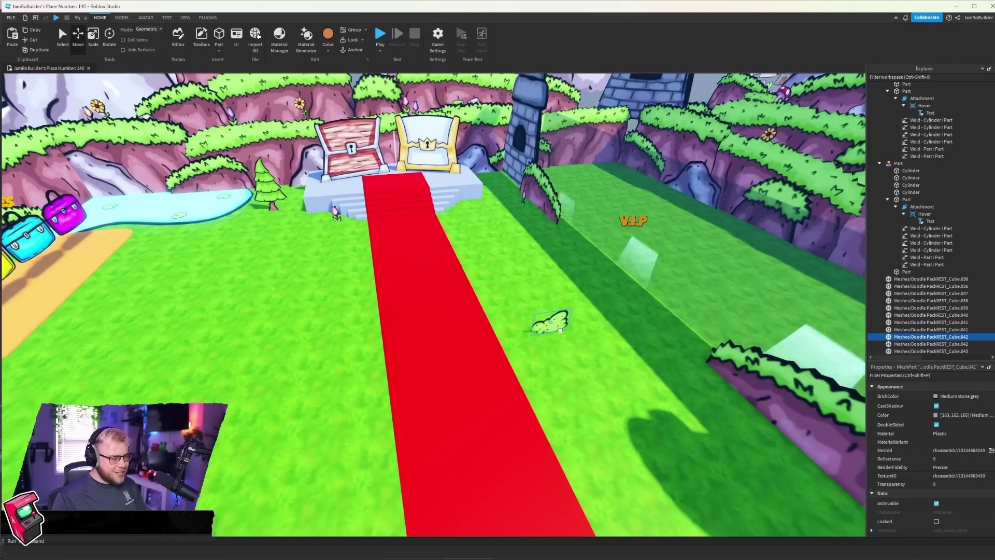
pyautogui.moveTo(597, 354); pyautogui.dragTo(596, 355)
pyautogui.hotkey('ctrl', 'r')
pyautogui.moveTo(596, 355); pyautogui.dragTo(614, 357, button='right')
pyautogui.press('a')
pyautogui.moveTo(523, 380); pyautogui.dragTo(521, 382)
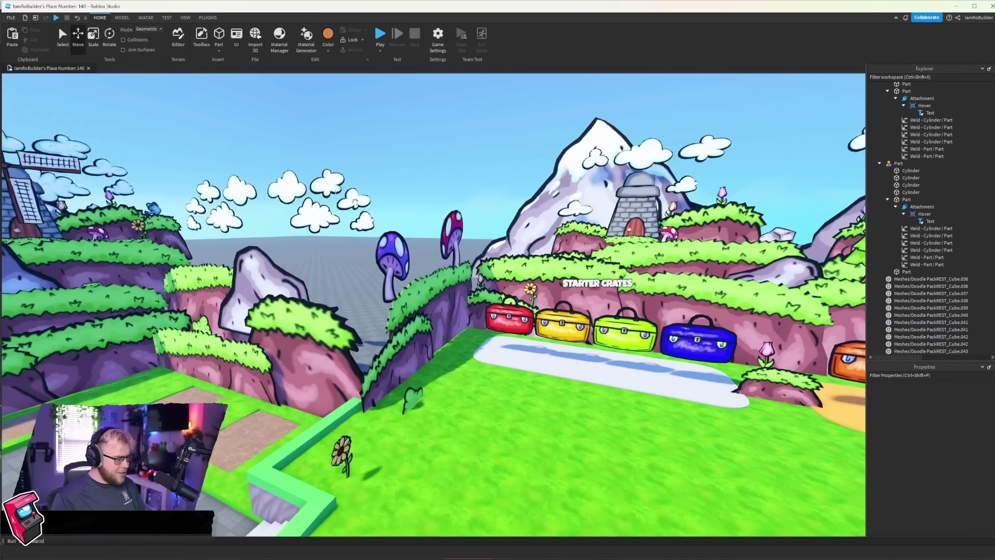
# Select the wide-canopy tree behind the Pro Crates and check the scenery around the red carpet.
pyautogui.moveTo(356, 202); pyautogui.dragTo(340, 208, button='right')
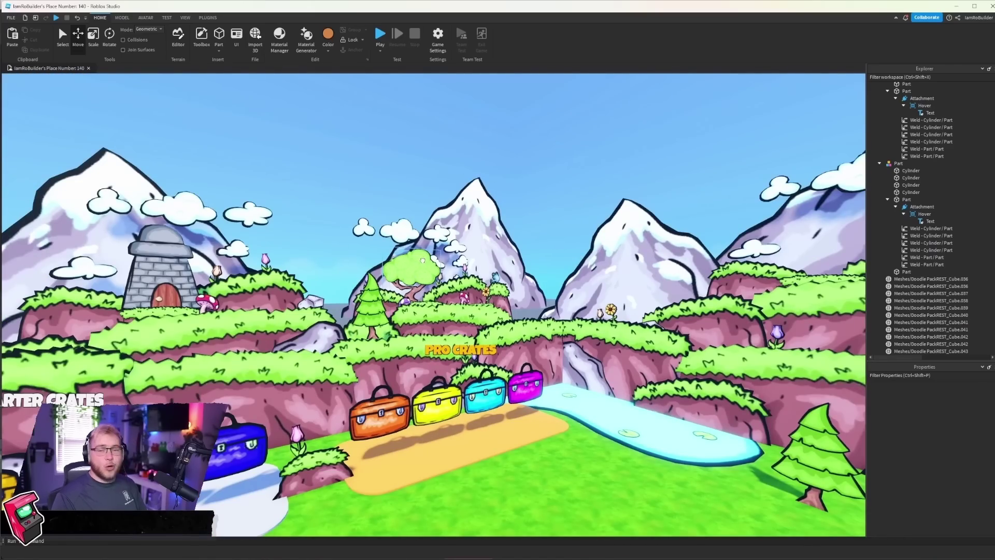
pyautogui.click(422, 260)
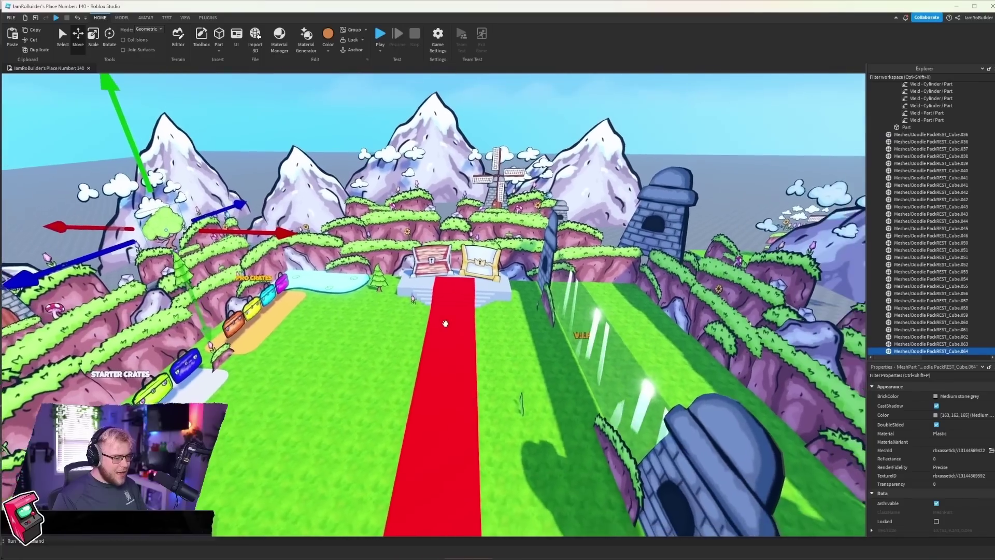
pyautogui.moveTo(446, 323); pyautogui.dragTo(446, 324, button='right')
pyautogui.press('s')
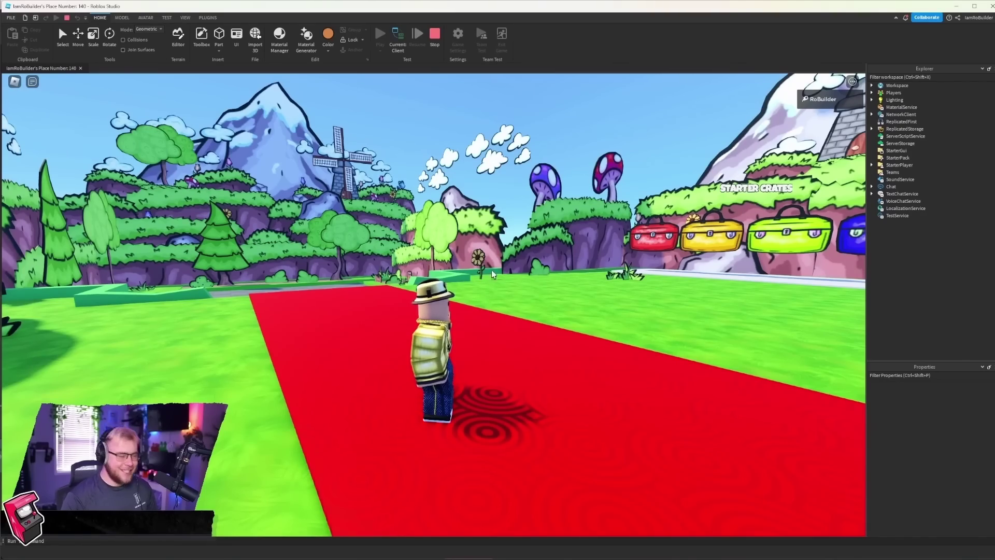
# In the playtest, run the character from the grey-floor end of the red carpet across the grass towards the chests.
pyautogui.press('w')
pyautogui.moveTo(540, 256); pyautogui.dragTo(540, 256, button='right')
pyautogui.press('s')
pyautogui.press('a')
pyautogui.press('w')
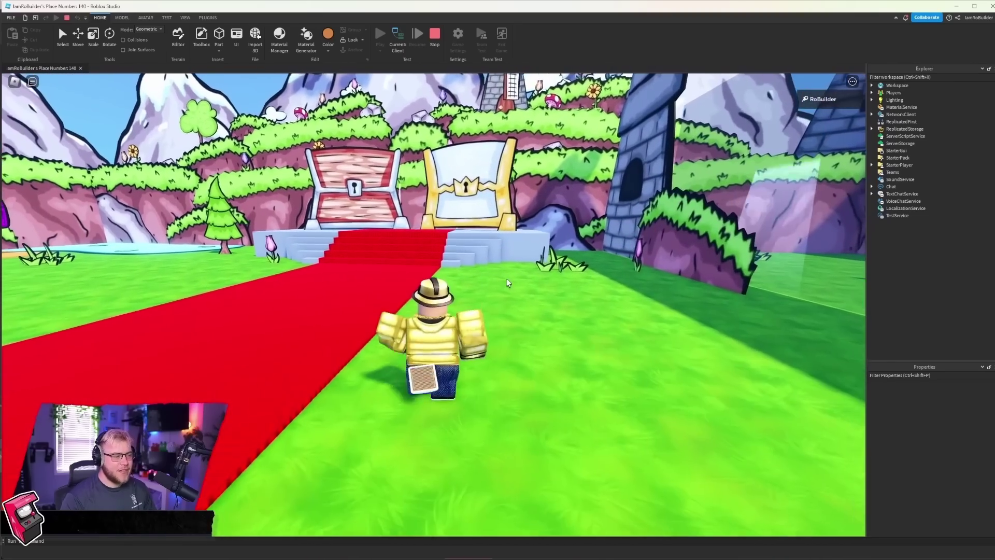
pyautogui.press('d')
pyautogui.press('w')
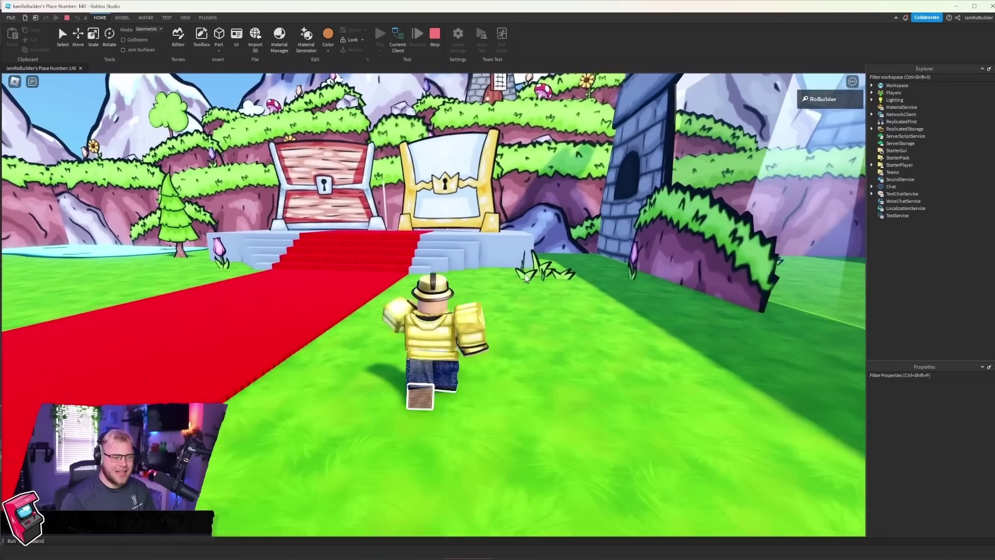
# View the V.I.P. side across the red carpet and walk the character up the platform to the wooden chest.
pyautogui.moveTo(572, 287); pyautogui.dragTo(572, 285, button='right')
pyautogui.press('a')
pyautogui.scroll(-3, 572, 286)
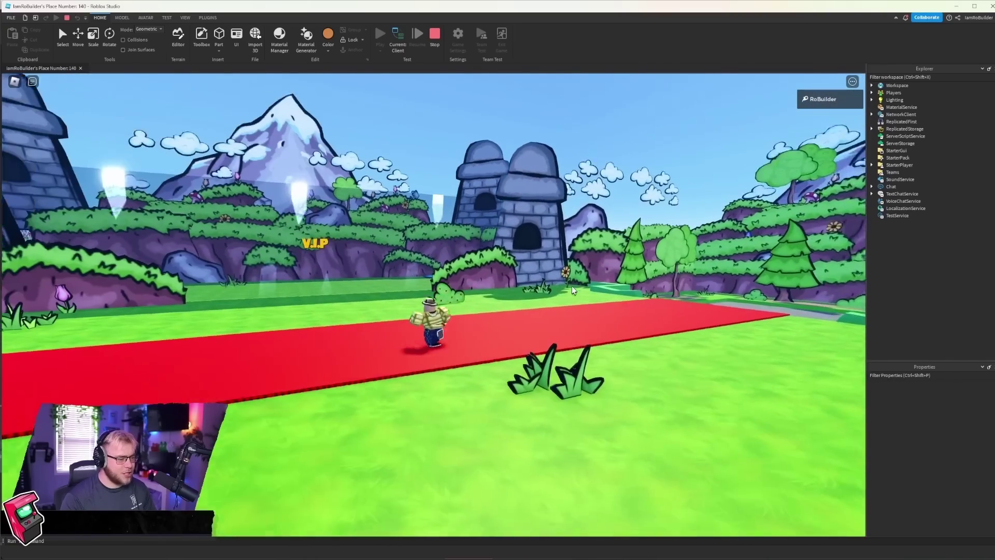
pyautogui.press('w')
pyautogui.press('w')
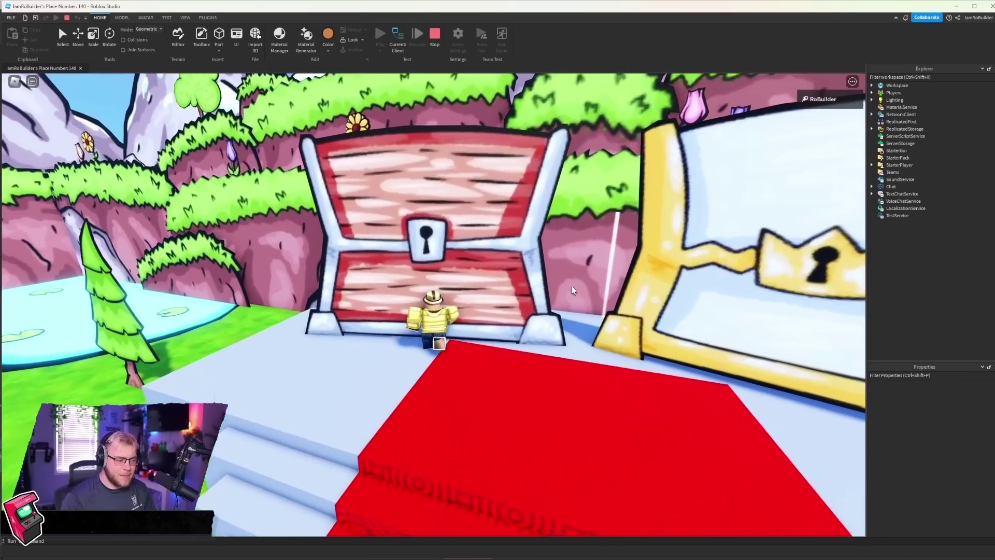
# Run the character towards the Pro Crates and survey the whole decorated map from above.
pyautogui.moveTo(571, 285); pyautogui.dragTo(572, 289, button='right')
pyautogui.press('w')
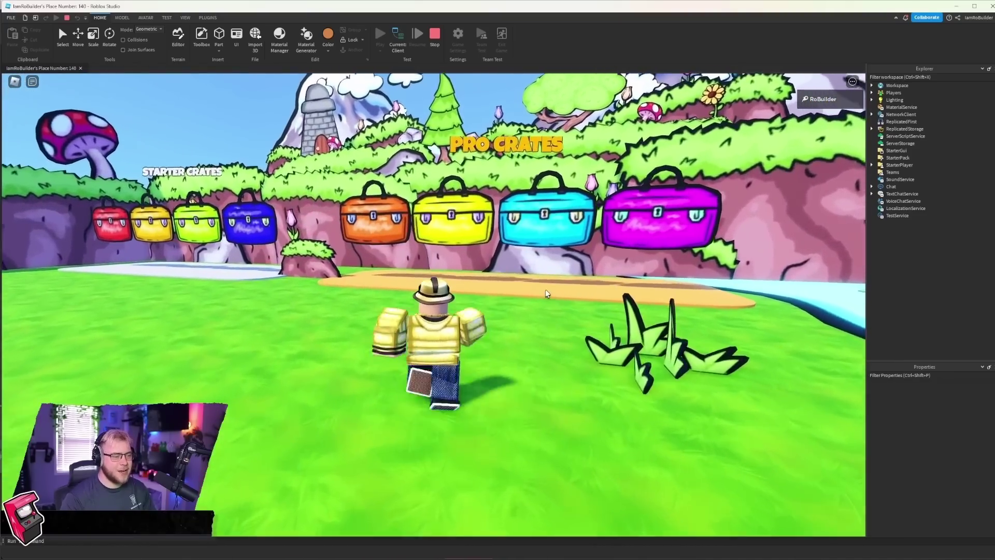
pyautogui.scroll(-10, 548, 291)
pyautogui.moveTo(548, 292); pyautogui.dragTo(547, 288, button='right')
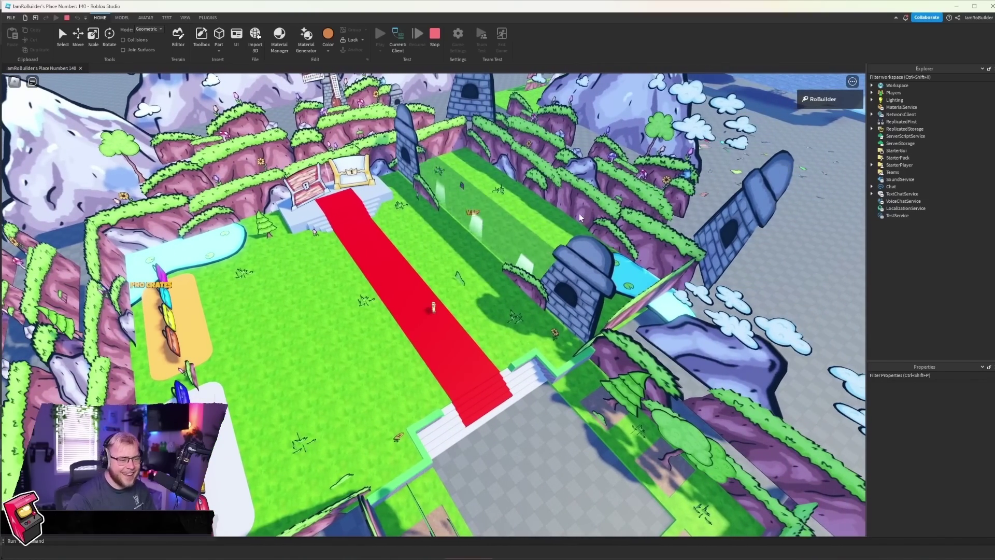
# Walk the character along the red carpet onto the grey-floored area with its surrounding trees.
pyautogui.scroll(10, 462, 232)
pyautogui.press('w')
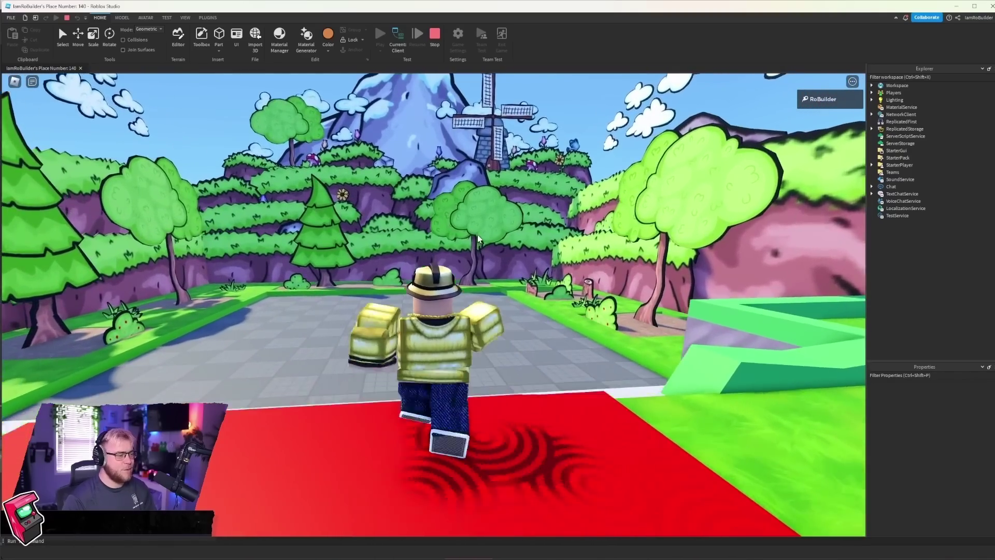
pyautogui.press('w')
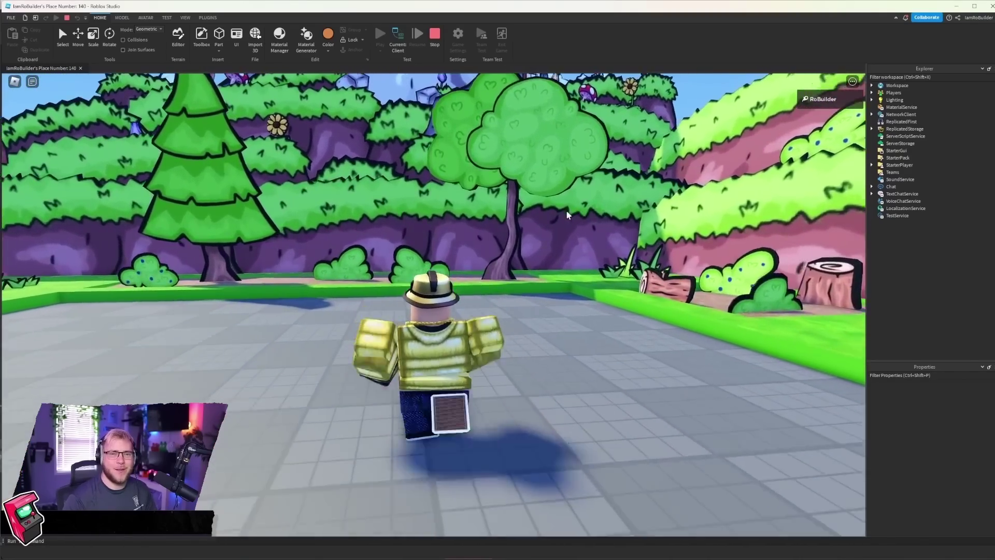
# Inspect the bushes, logs and trees bordering the grey floor and run the character back onto the main grass area.
pyautogui.press('w')
pyautogui.moveTo(567, 211); pyautogui.dragTo(601, 226, button='right')
pyautogui.press('w')
pyautogui.press('d')
pyautogui.press('s')
pyautogui.press('w')
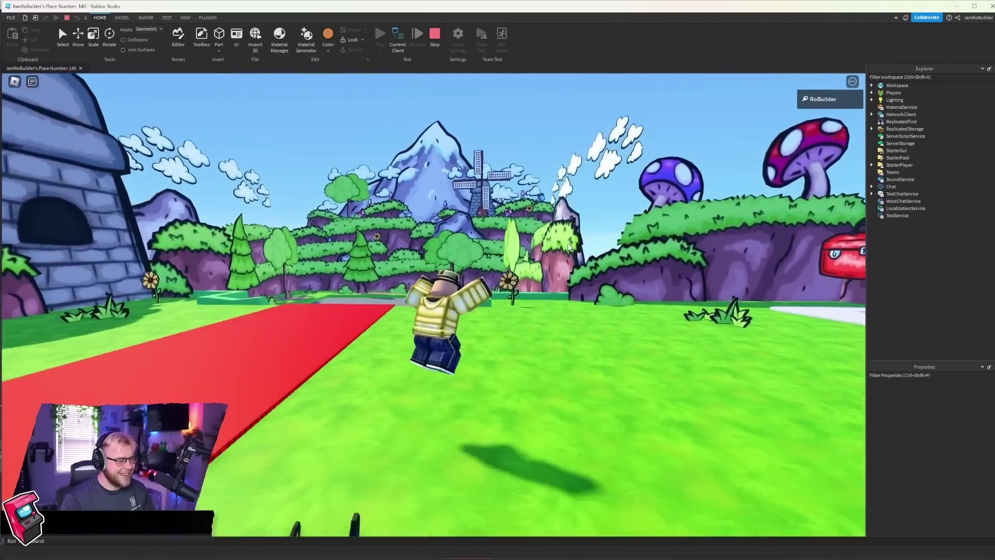